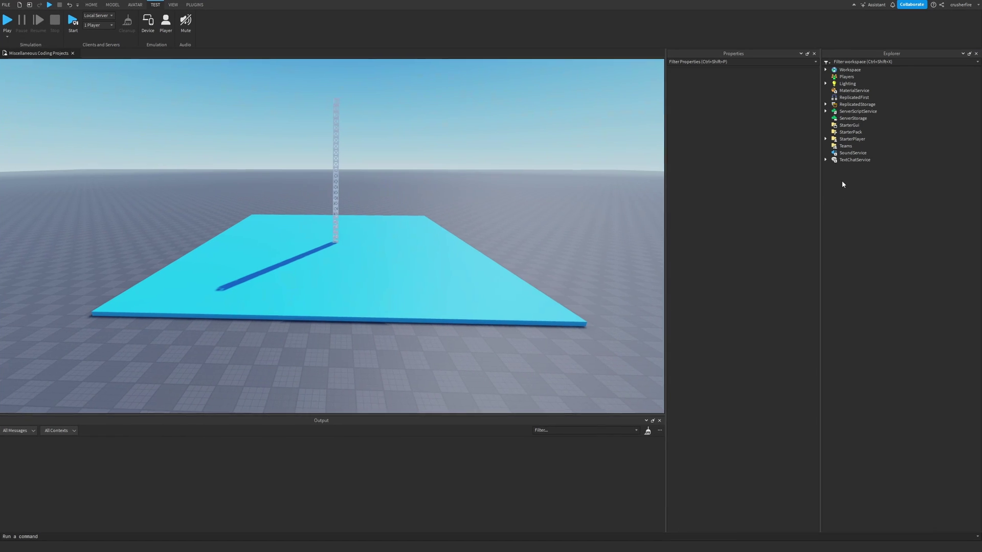
Switch to the Roblox Creator Hub, search the documentation for "soundservice" and open the SoundService class reference.
{"action": "left_click", "coordinate": [842, 153]}
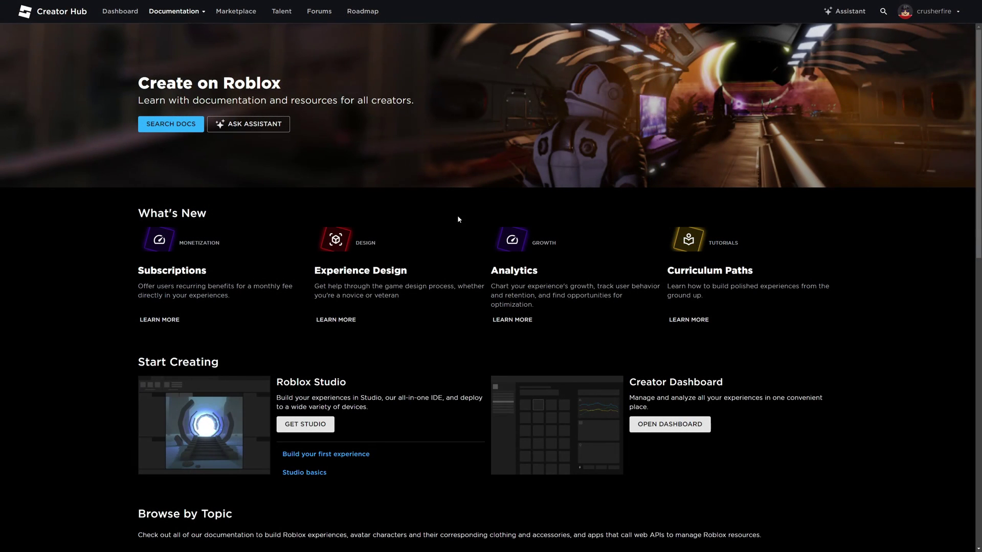
{"action": "left_click", "coordinate": [171, 125]}
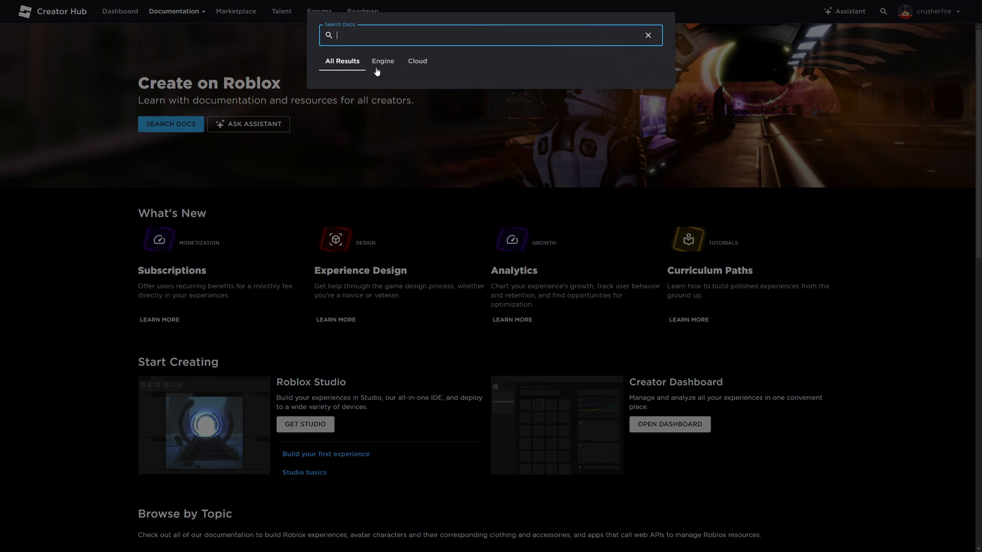
{"action": "type", "text": "soundservice"}
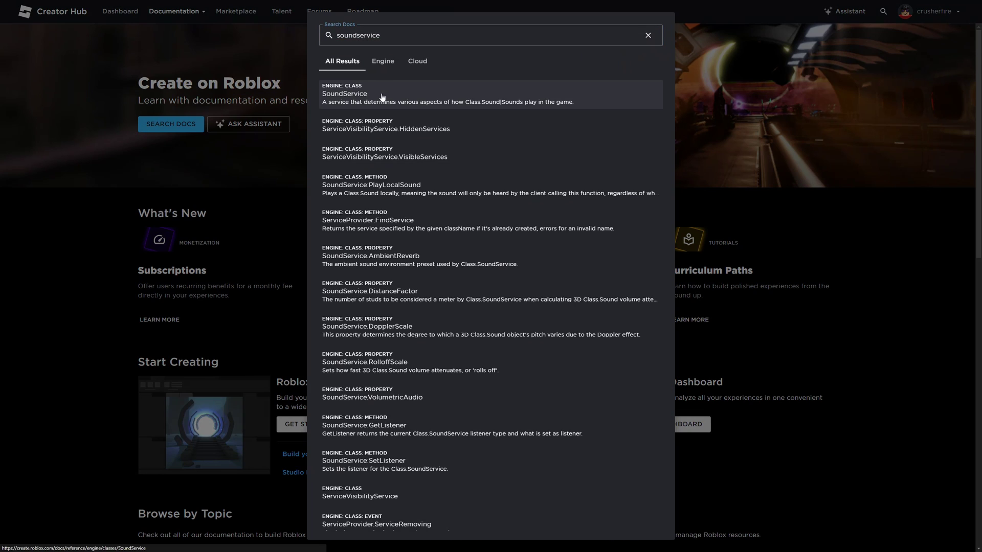
{"action": "left_click", "coordinate": [353, 94]}
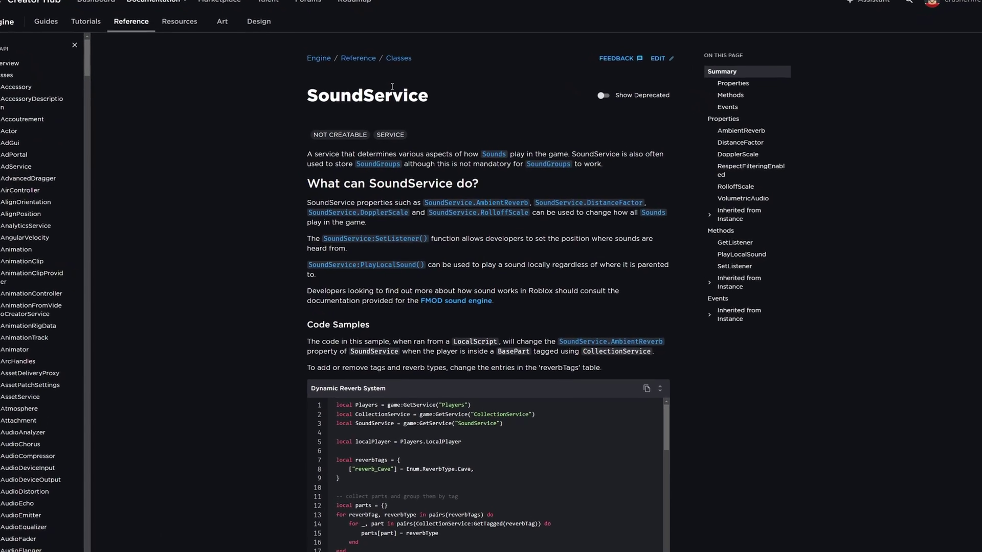
Go to the VolumetricAudio property in the SoundService reference and examine the items of its enum.
{"action": "left_click", "coordinate": [743, 198]}
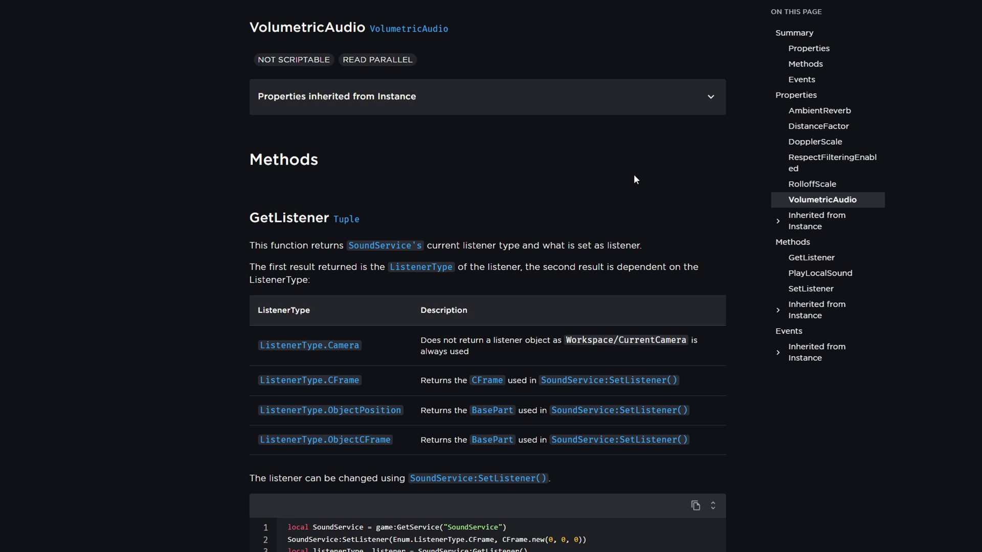
{"action": "scroll", "coordinate": [428, 200], "scroll_direction": "up", "scroll_amount": 3}
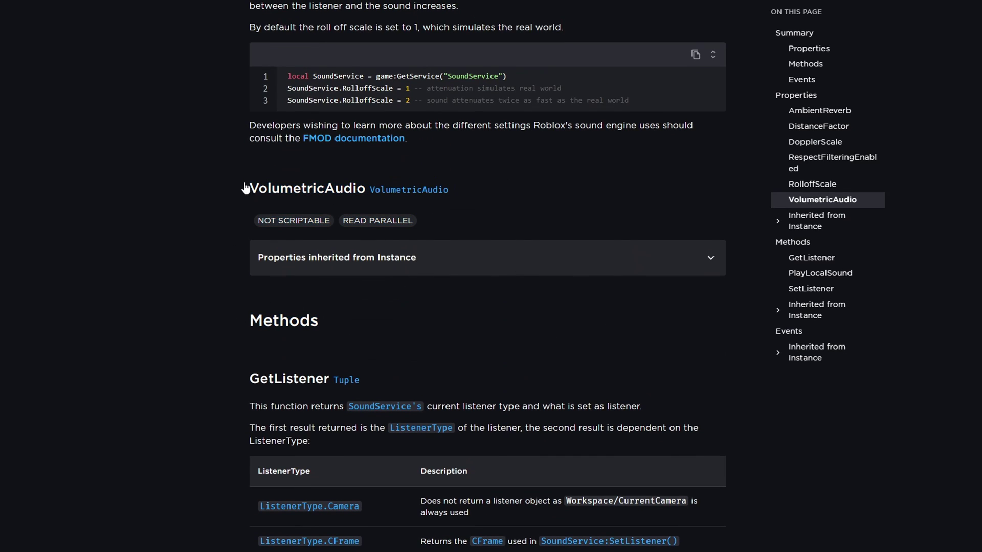
{"action": "left_click", "coordinate": [407, 194]}
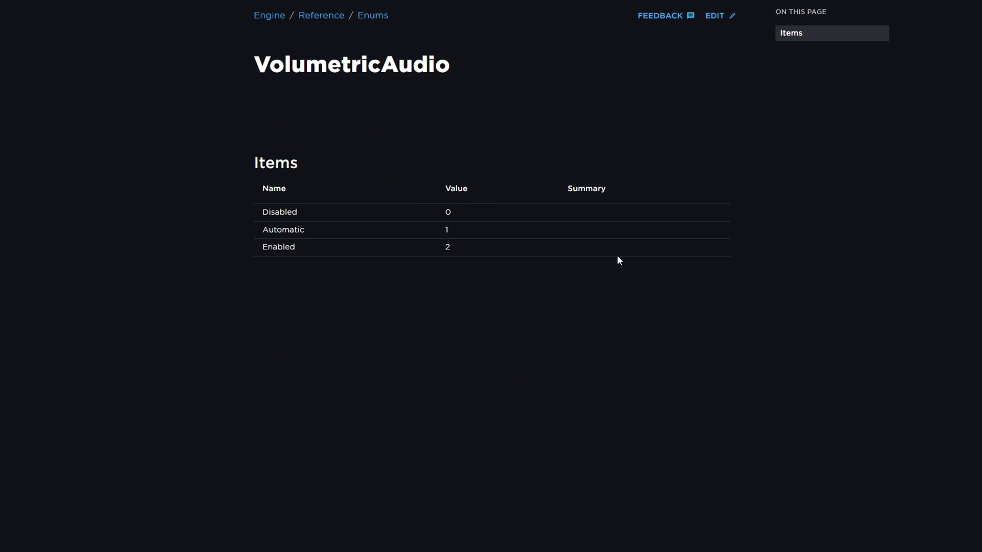
{"action": "left_click_drag", "start_coordinate": [564, 189], "coordinate": [671, 249]}
{"action": "left_click", "coordinate": [670, 252]}
{"action": "left_click_drag", "start_coordinate": [315, 224], "coordinate": [485, 252]}
{"action": "left_click", "coordinate": [485, 247]}
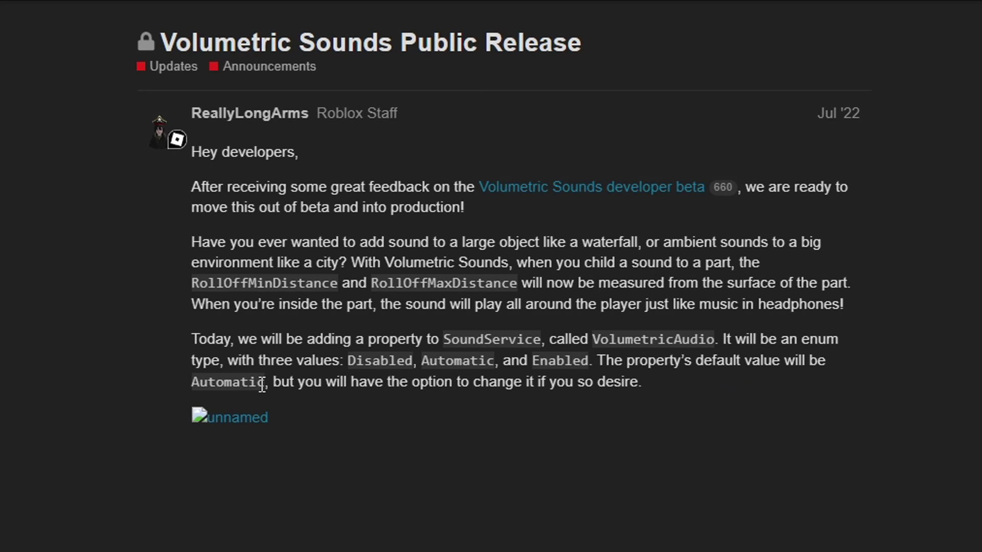
Read the Volumetric Sounds Public Release announcement for the VolumetricAudio values and the default value.
{"action": "left_click_drag", "start_coordinate": [262, 385], "coordinate": [183, 383]}
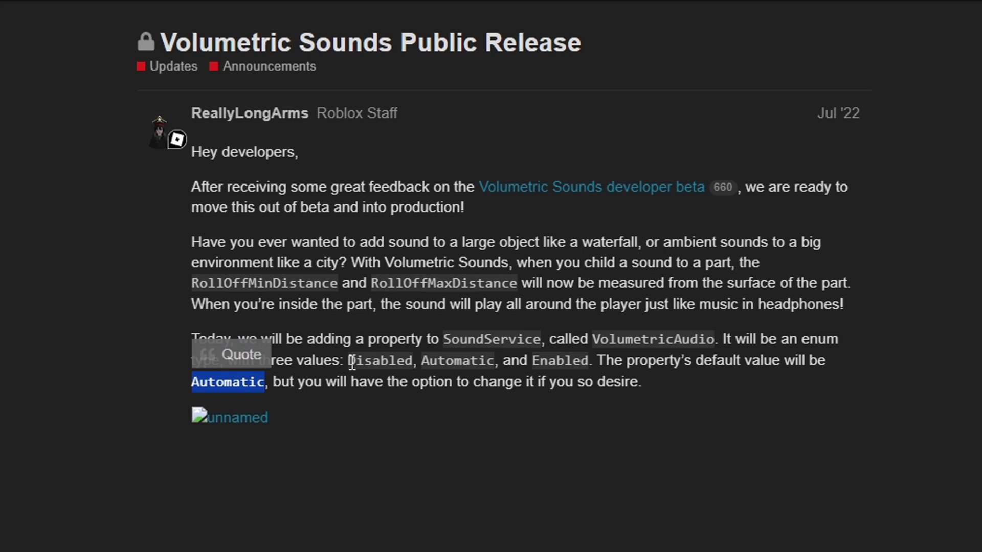
{"action": "left_click_drag", "start_coordinate": [349, 362], "coordinate": [413, 365]}
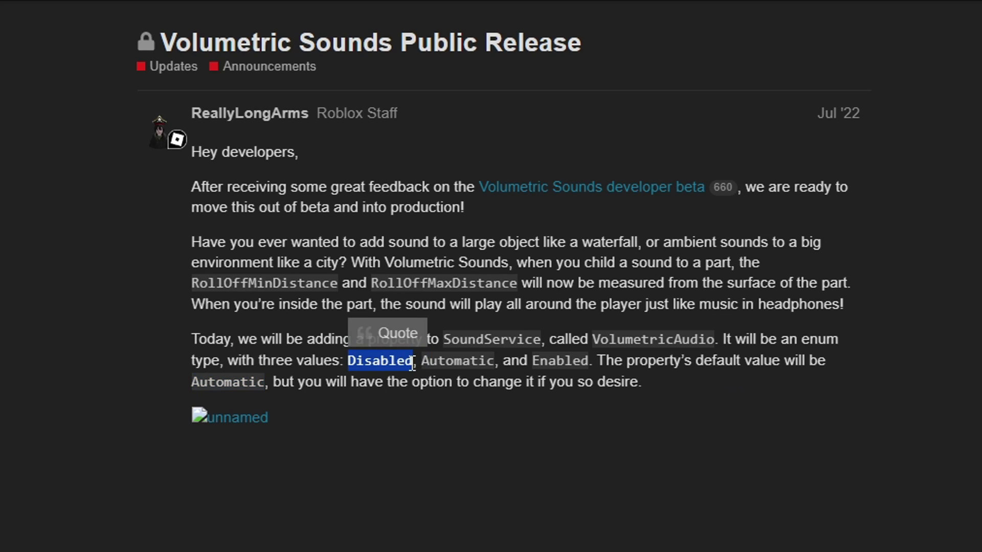
{"action": "left_click", "coordinate": [375, 367]}
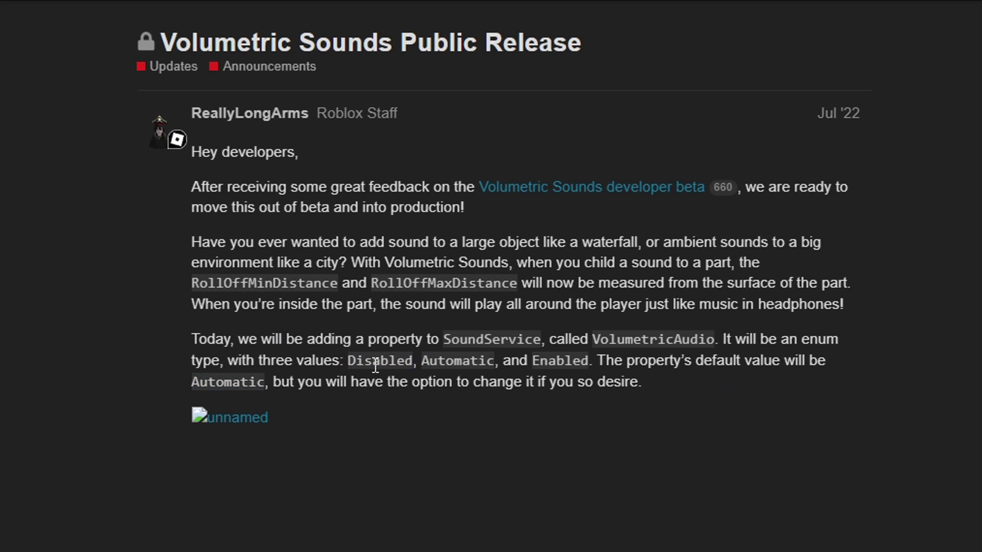
Review the four-phase rollout plan and examine what each VolumetricAudio value means in Phase One.
{"action": "scroll", "coordinate": [246, 300], "scroll_direction": "down", "scroll_amount": 6}
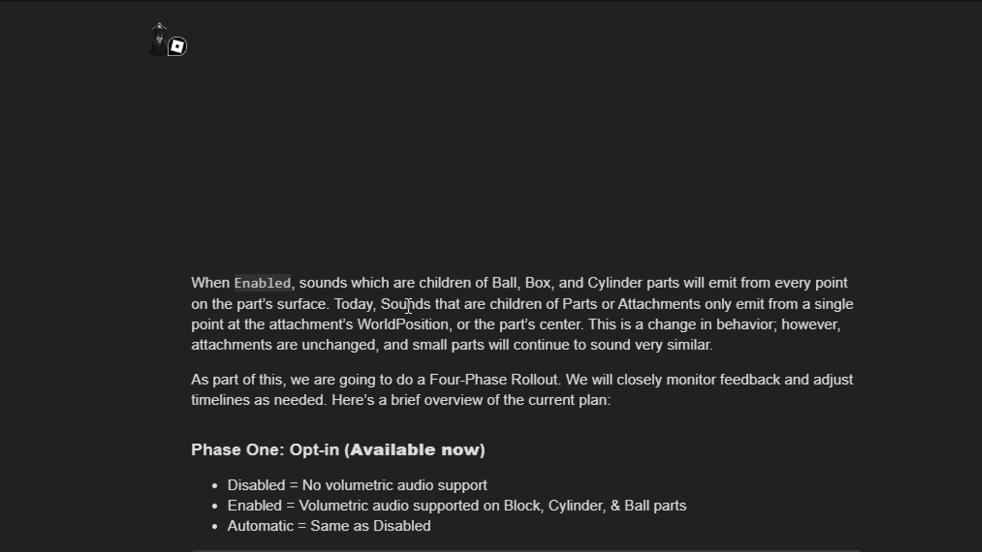
{"action": "scroll", "coordinate": [408, 307], "scroll_direction": "down", "scroll_amount": 6}
{"action": "left_click_drag", "start_coordinate": [236, 16], "coordinate": [555, 298]}
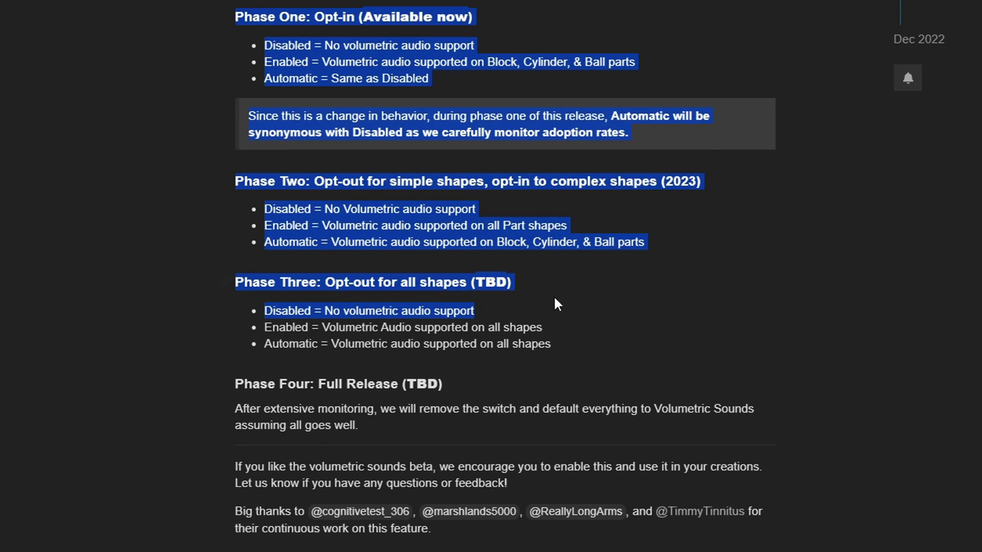
{"action": "left_click", "coordinate": [642, 305]}
{"action": "scroll", "coordinate": [649, 346], "scroll_direction": "up", "scroll_amount": 3}
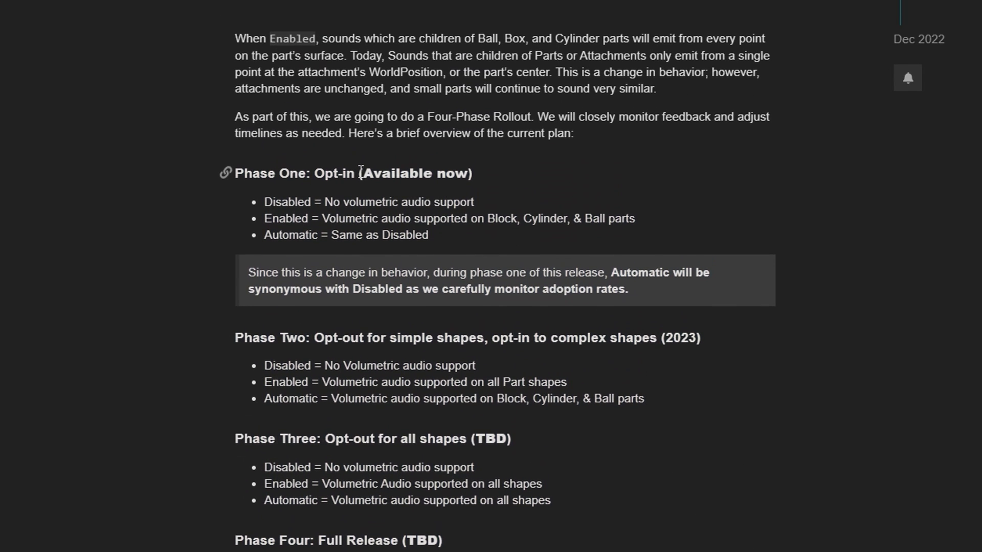
{"action": "left_click_drag", "start_coordinate": [363, 174], "coordinate": [454, 177]}
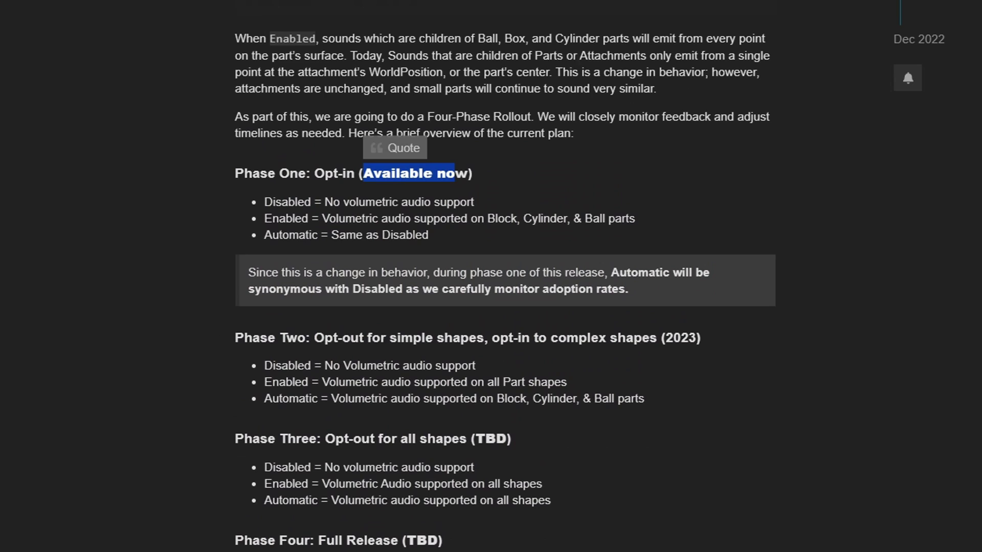
{"action": "left_click", "coordinate": [478, 249]}
{"action": "left_click_drag", "start_coordinate": [265, 219], "coordinate": [649, 224]}
{"action": "left_click", "coordinate": [451, 244]}
{"action": "left_click_drag", "start_coordinate": [330, 237], "coordinate": [472, 240]}
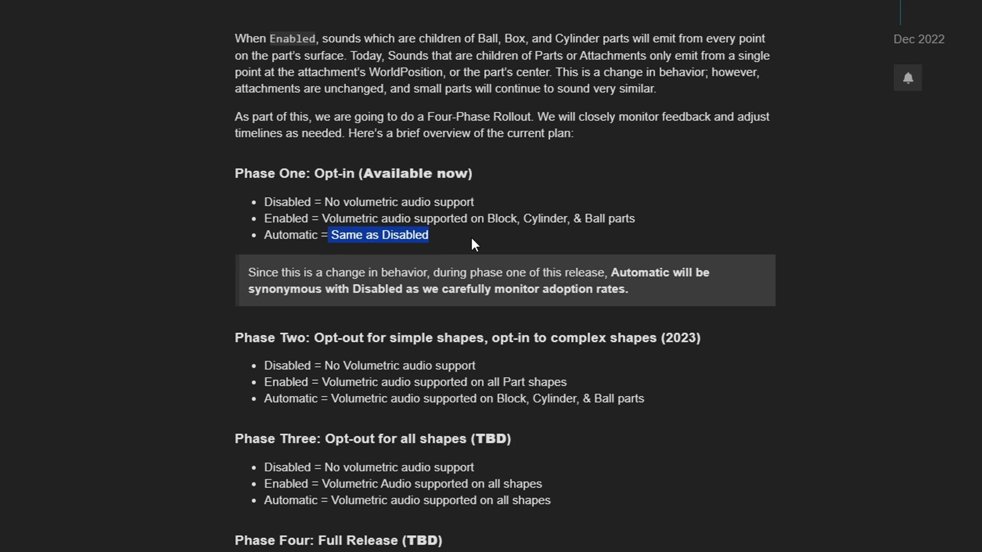
{"action": "left_click", "coordinate": [469, 242]}
Examine the Phase Two section of the rollout plan, including its year and the meaning of the Automatic value.
{"action": "scroll", "coordinate": [703, 240], "scroll_direction": "down", "scroll_amount": 3}
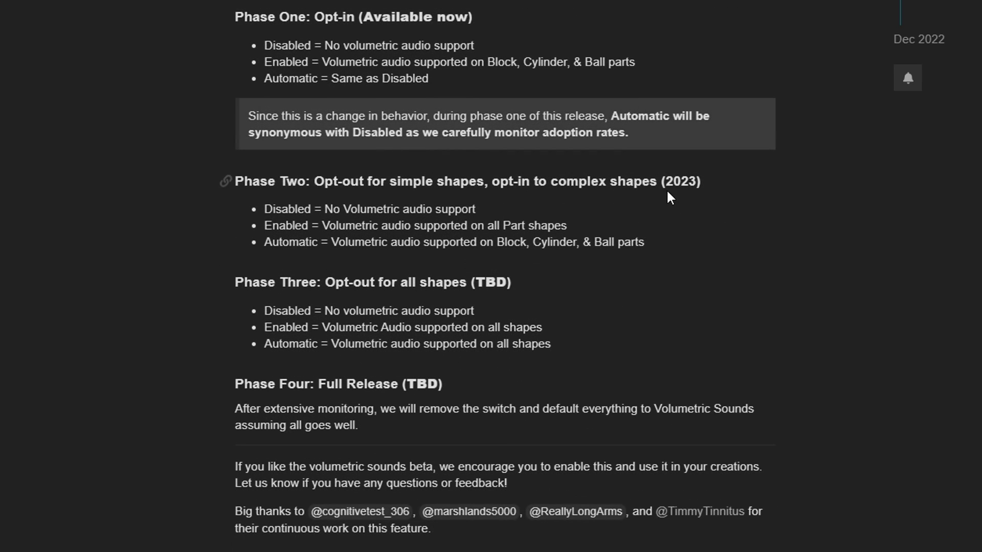
{"action": "left_click_drag", "start_coordinate": [667, 190], "coordinate": [701, 187]}
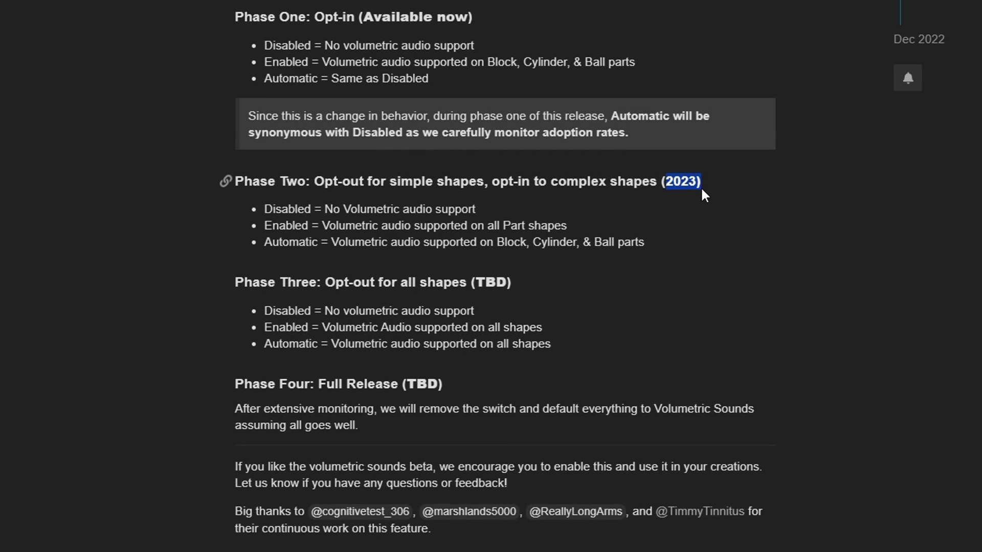
{"action": "left_click", "coordinate": [356, 196]}
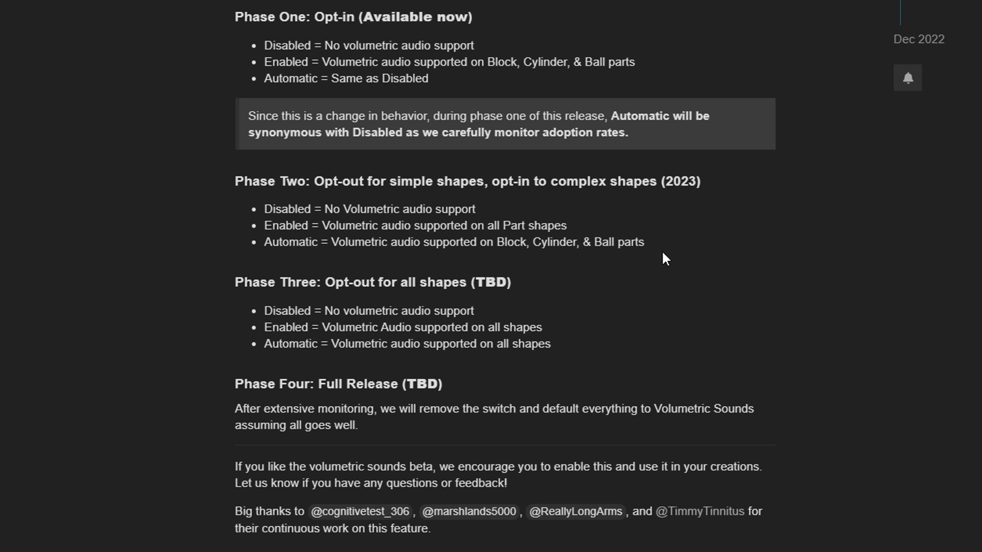
{"action": "left_click_drag", "start_coordinate": [662, 253], "coordinate": [234, 180]}
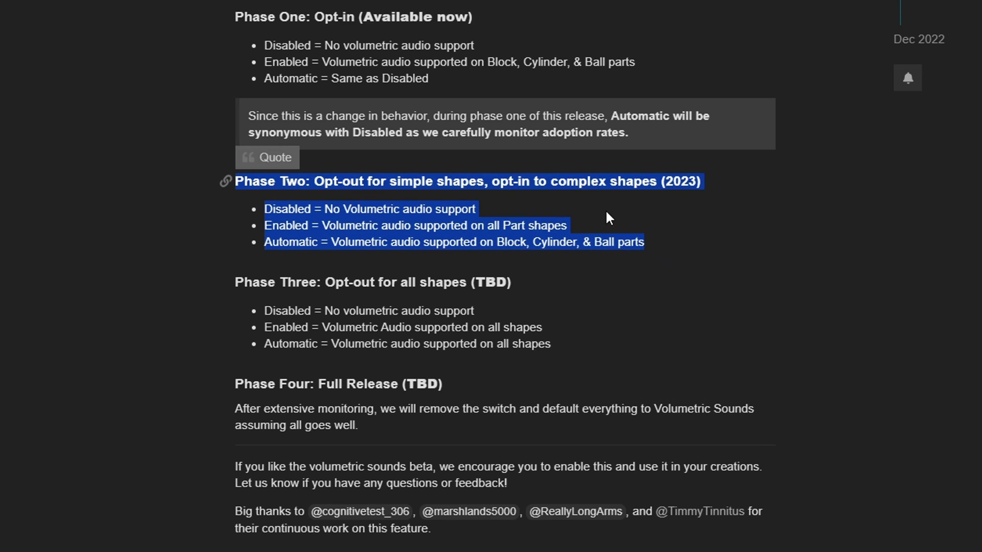
{"action": "left_click", "coordinate": [677, 251]}
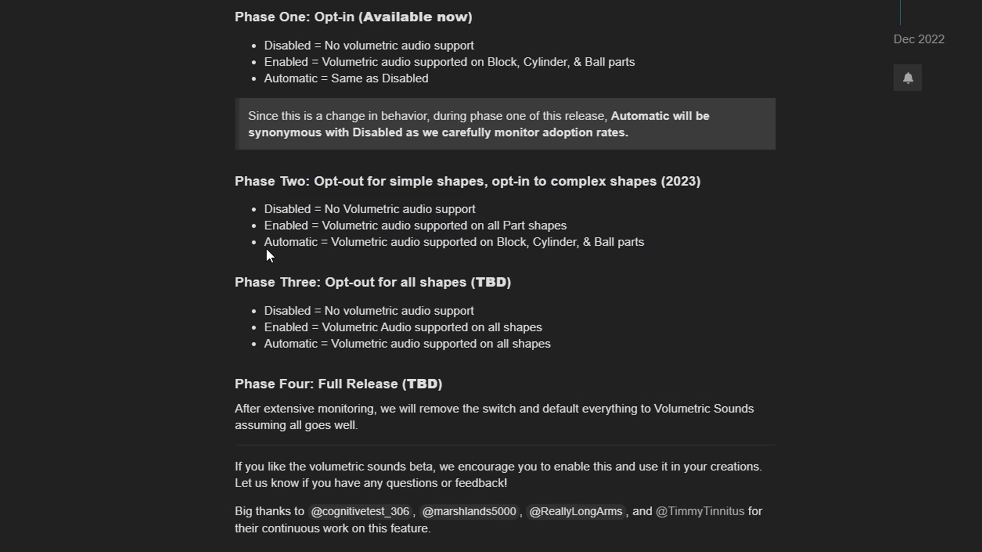
{"action": "left_click_drag", "start_coordinate": [266, 241], "coordinate": [324, 248]}
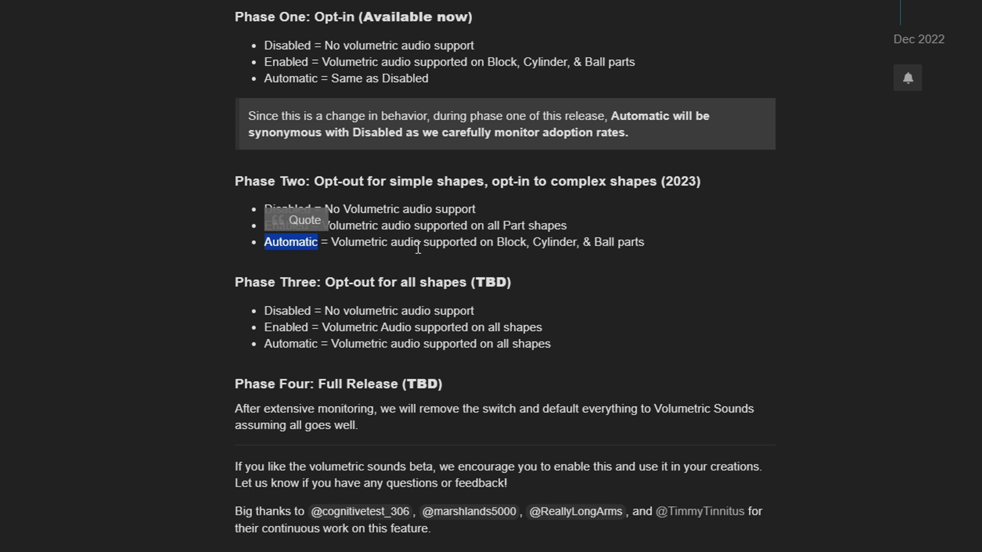
{"action": "left_click", "coordinate": [688, 257]}
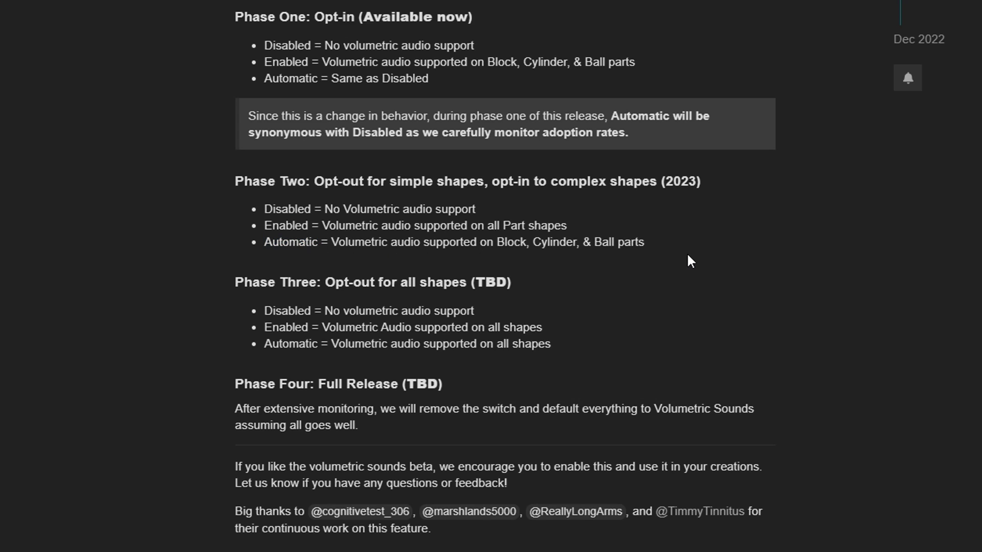
{"action": "left_click_drag", "start_coordinate": [692, 232], "coordinate": [220, 180]}
{"action": "left_click", "coordinate": [669, 242]}
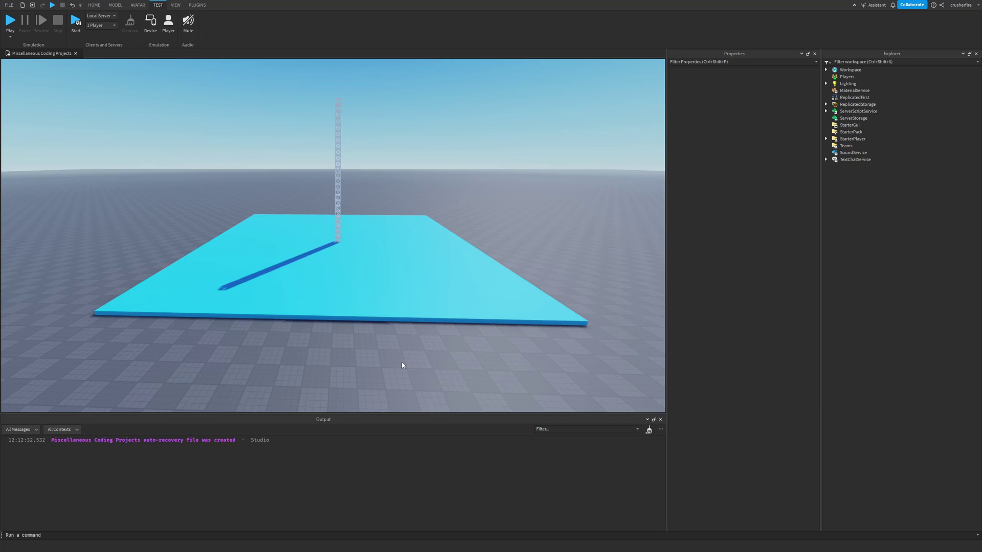
Switch to Roblox Studio and inspect the large cyan part and the properties of its child Sound.
{"action": "key", "text": "w"}
{"action": "left_click", "coordinate": [391, 323]}
{"action": "right_click_drag", "start_coordinate": [366, 259], "coordinate": [401, 260]}
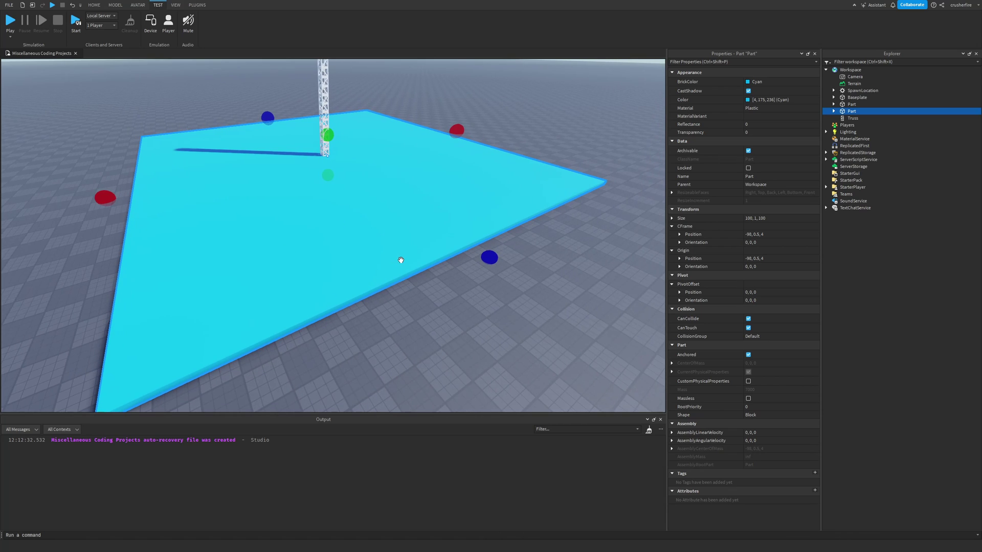
{"action": "right_click_drag", "start_coordinate": [401, 259], "coordinate": [388, 272]}
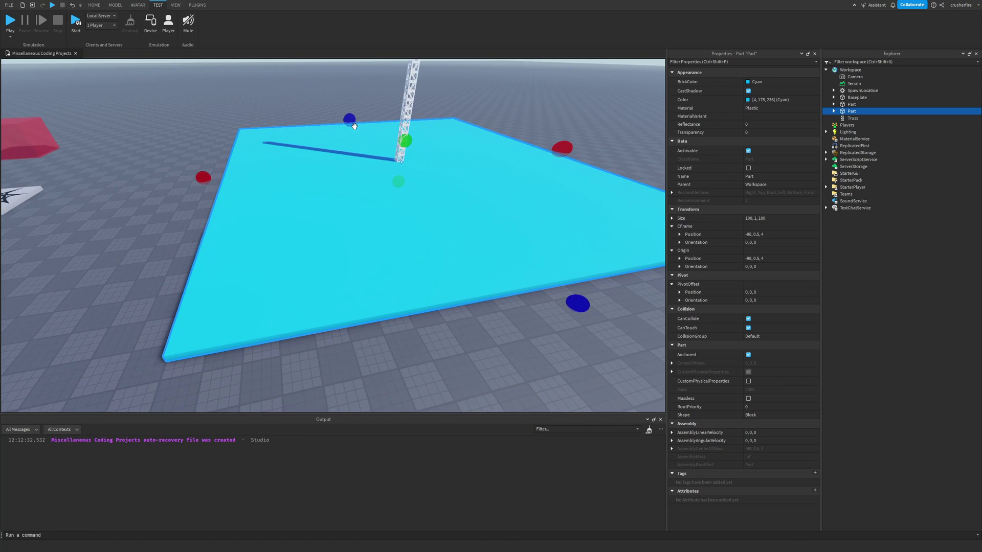
{"action": "right_click_drag", "start_coordinate": [546, 172], "coordinate": [547, 173]}
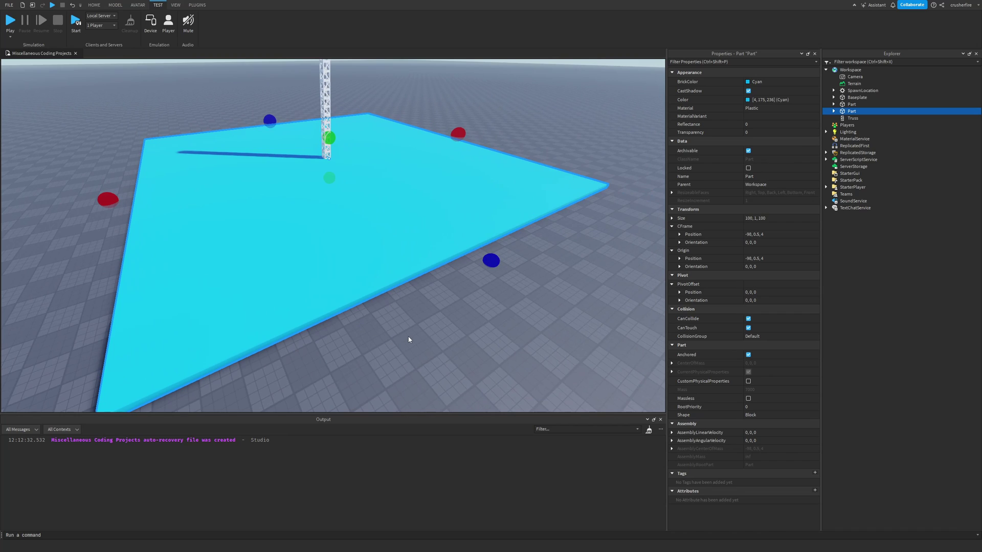
{"action": "left_click", "coordinate": [834, 111]}
{"action": "left_click", "coordinate": [852, 117]}
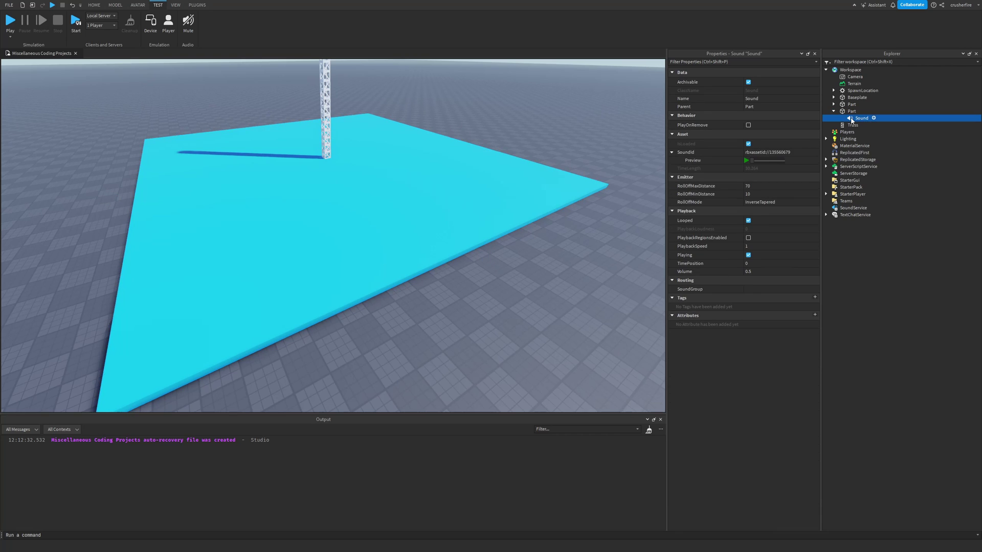
{"action": "left_click", "coordinate": [852, 111]}
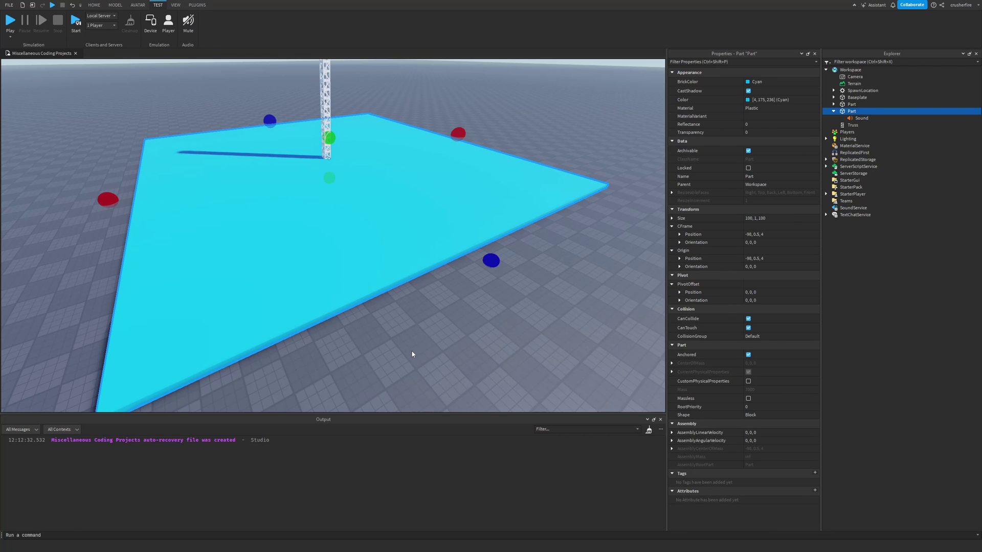
{"action": "right_click_drag", "start_coordinate": [412, 353], "coordinate": [410, 343]}
{"action": "scroll", "coordinate": [357, 265], "scroll_direction": "up", "scroll_amount": 10}
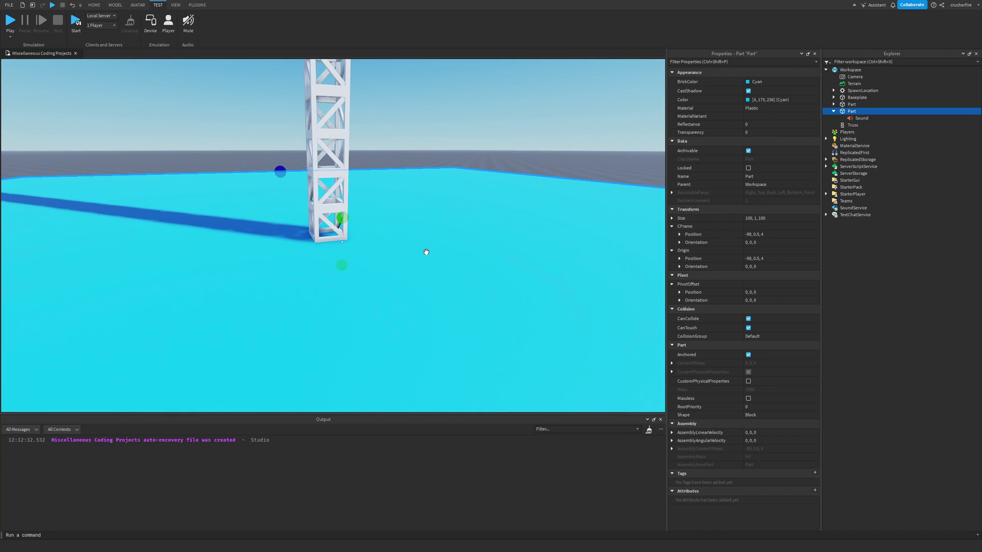
Select SoundService to view its properties, including VolumetricAudio.
{"action": "left_click", "coordinate": [854, 208]}
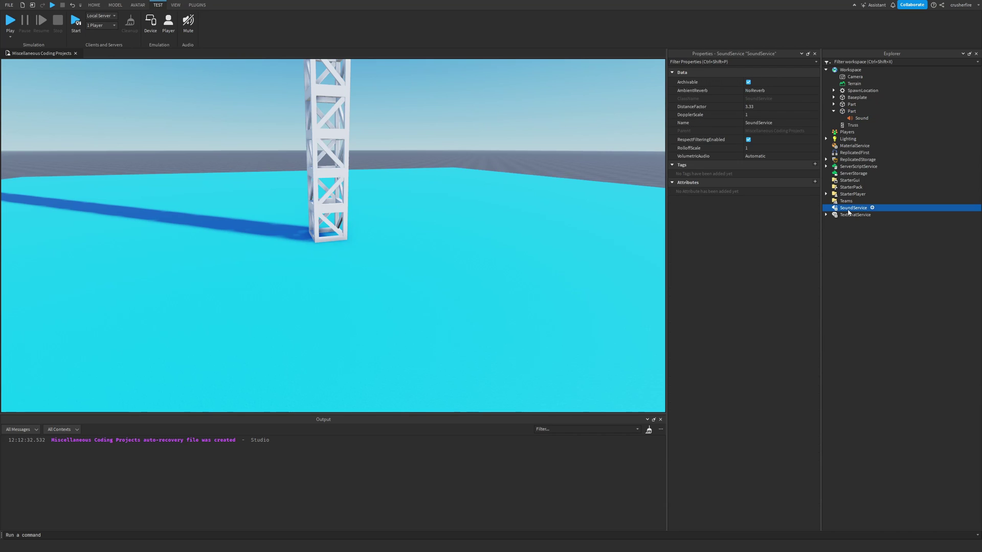
{"action": "right_click_drag", "start_coordinate": [389, 153], "coordinate": [376, 179]}
{"action": "key", "text": "s"}
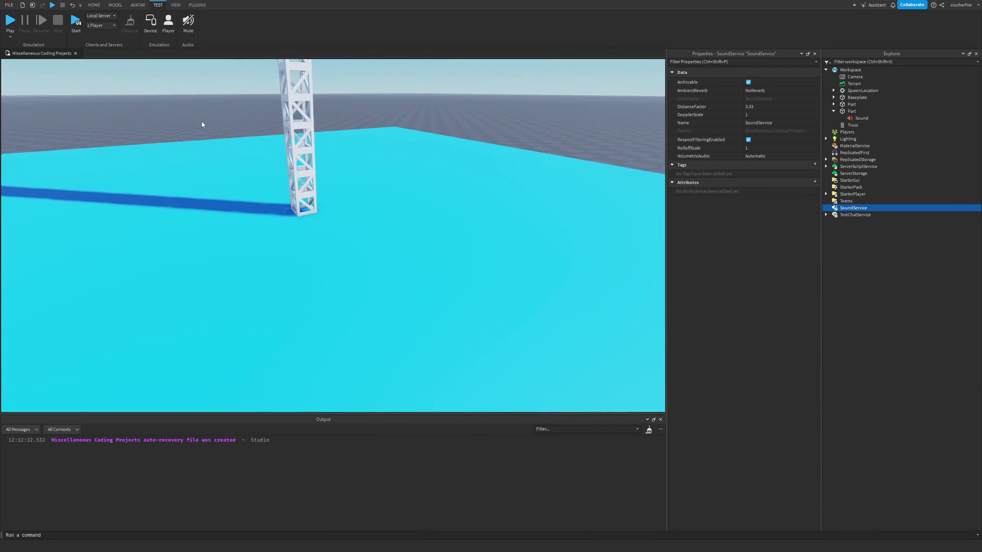
Start a playtest and walk the character onto the cyan platform toward the truss in first-person view.
{"action": "left_click", "coordinate": [12, 23]}
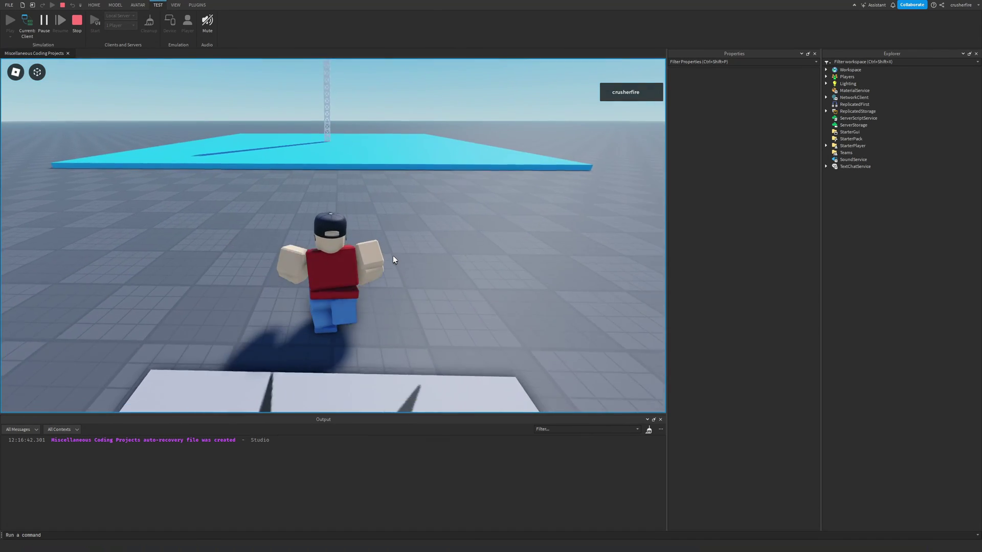
{"action": "key", "text": "w"}
{"action": "right_click_drag", "start_coordinate": [393, 256], "coordinate": [426, 257]}
{"action": "scroll", "coordinate": [393, 257], "scroll_direction": "up", "scroll_amount": 2}
{"action": "key", "text": "w"}
{"action": "scroll", "coordinate": [426, 257], "scroll_direction": "up", "scroll_amount": 2}
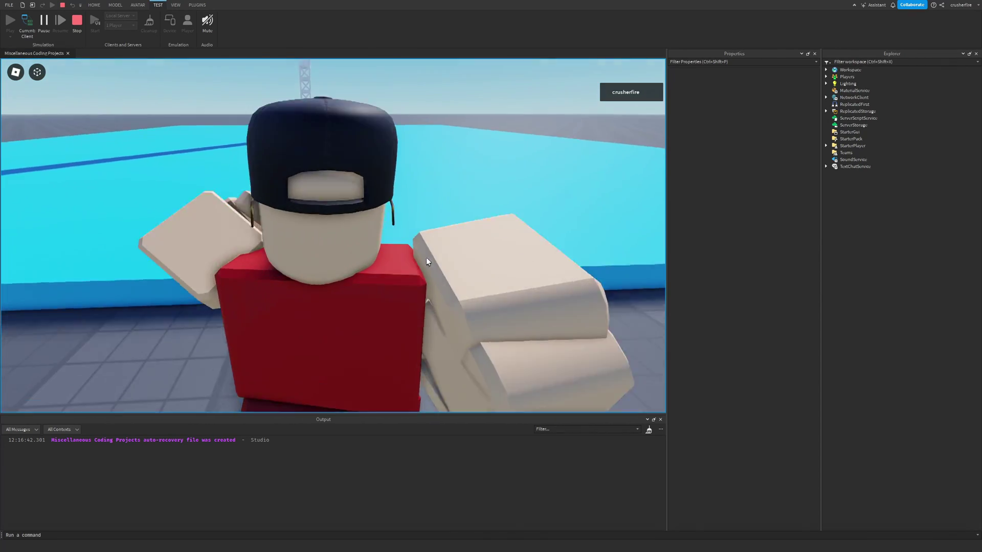
{"action": "scroll", "coordinate": [427, 261], "scroll_direction": "up", "scroll_amount": 3}
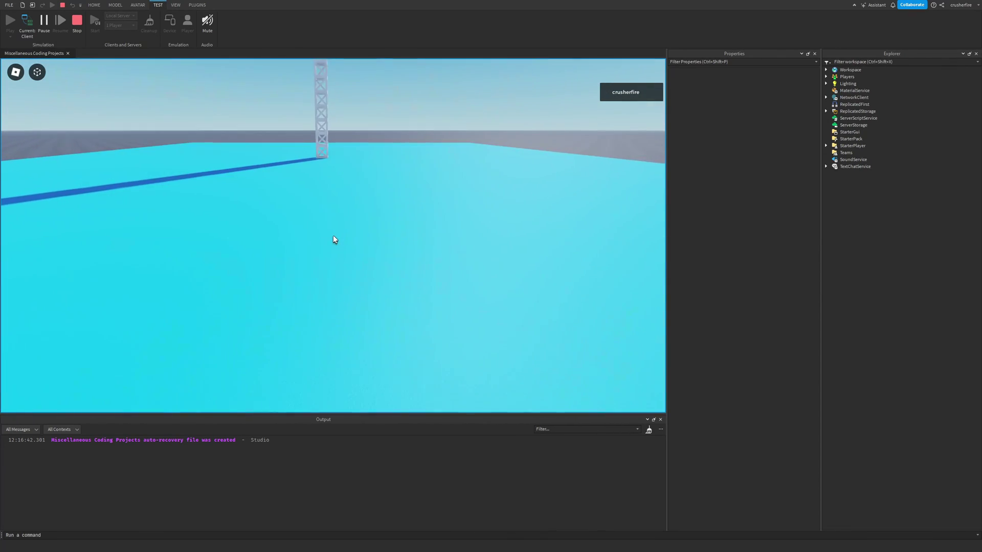
Walk the character past the truss across the cyan platform in first-person view, and finish in third-person view.
{"action": "key", "text": "w"}
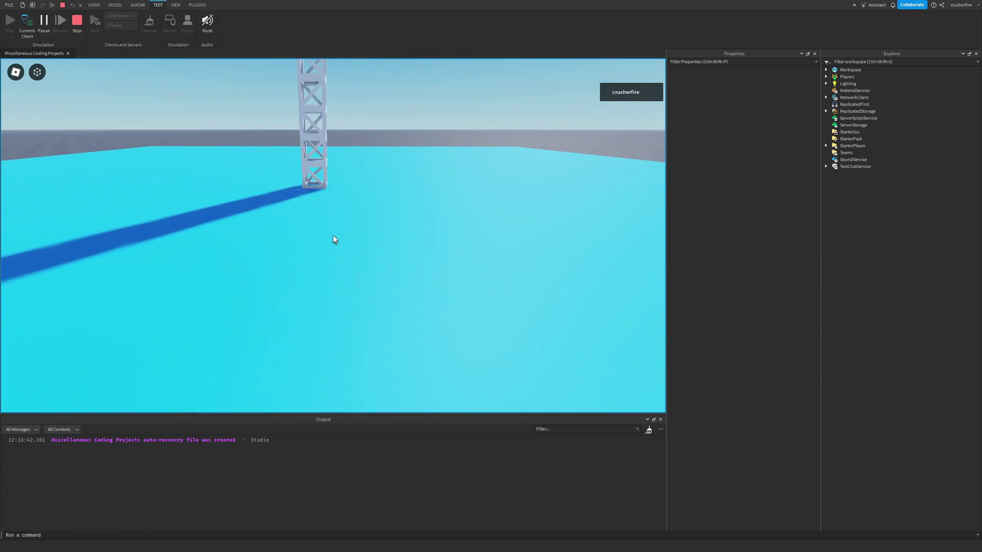
{"action": "key", "text": "w"}
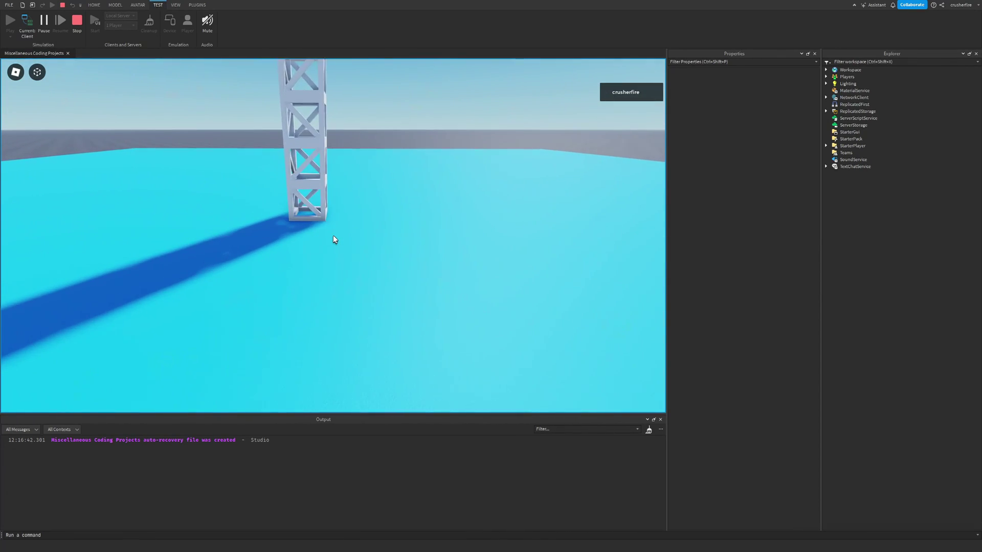
{"action": "key", "text": "w"}
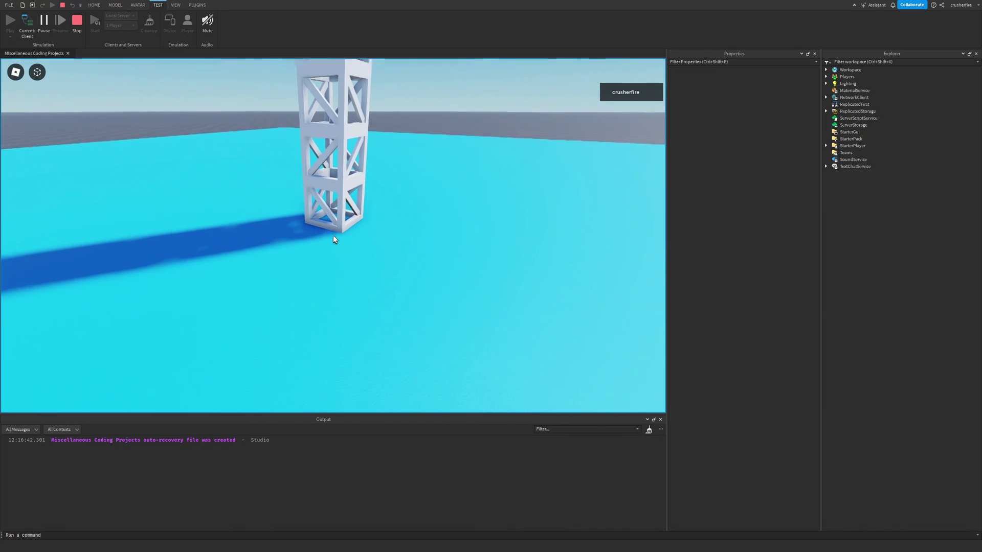
{"action": "key", "text": "w"}
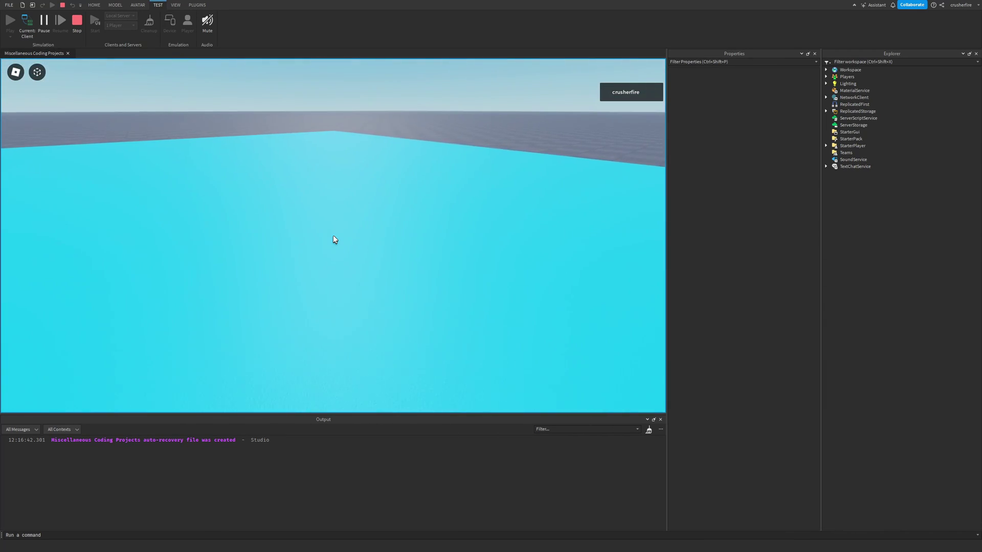
{"action": "scroll", "coordinate": [333, 235], "scroll_direction": "down", "scroll_amount": 3}
{"action": "scroll", "coordinate": [352, 225], "scroll_direction": "down", "scroll_amount": 2}
{"action": "right_click_drag", "start_coordinate": [352, 226], "coordinate": [360, 263]}
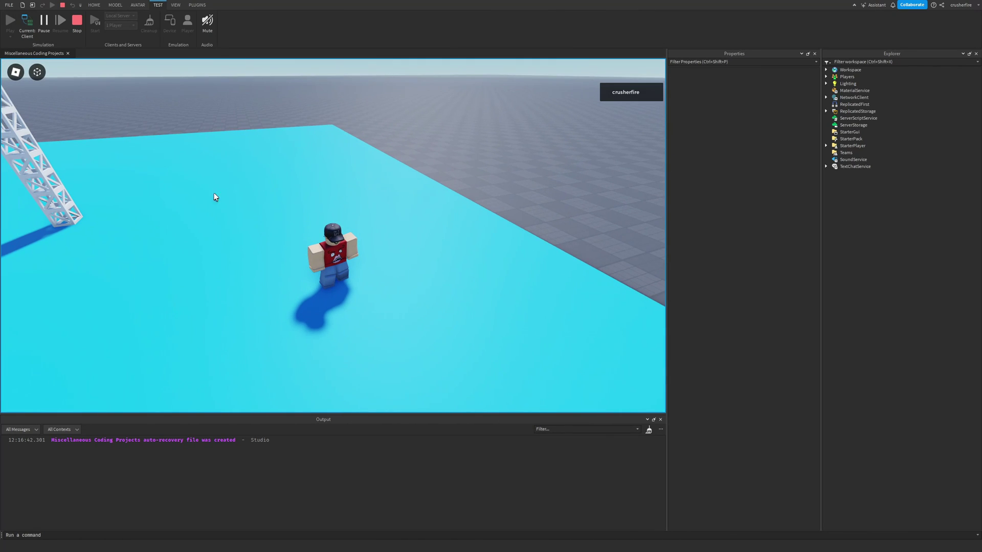
Turn the character around on the cyan platform and run it toward the truss in third-person view.
{"action": "right_click_drag", "start_coordinate": [215, 197], "coordinate": [386, 186]}
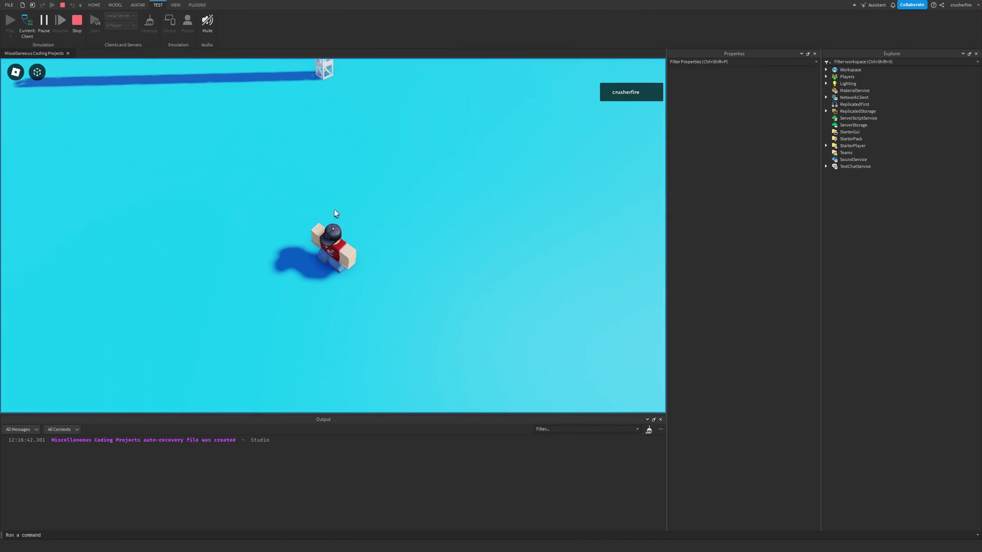
{"action": "mouse_move", "coordinate": [336, 213]}
{"action": "right_mouse_down"}
{"action": "mouse_move", "coordinate": [333, 201]}
{"action": "mouse_move", "coordinate": [321, 216]}
{"action": "right_mouse_up"}
{"action": "key", "text": "a"}
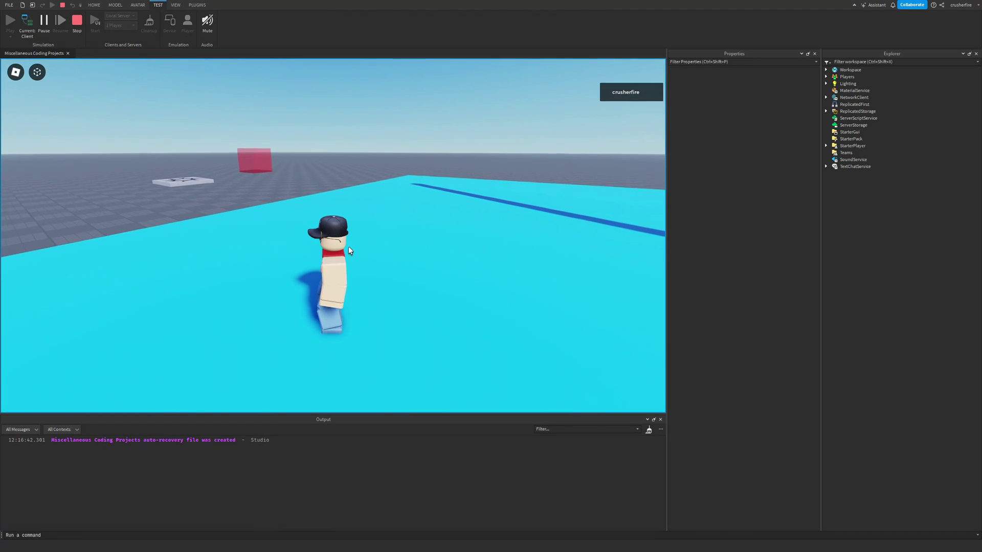
{"action": "right_click_drag", "start_coordinate": [350, 249], "coordinate": [410, 226]}
{"action": "right_click_drag", "start_coordinate": [397, 270], "coordinate": [397, 270]}
{"action": "key", "text": "w"}
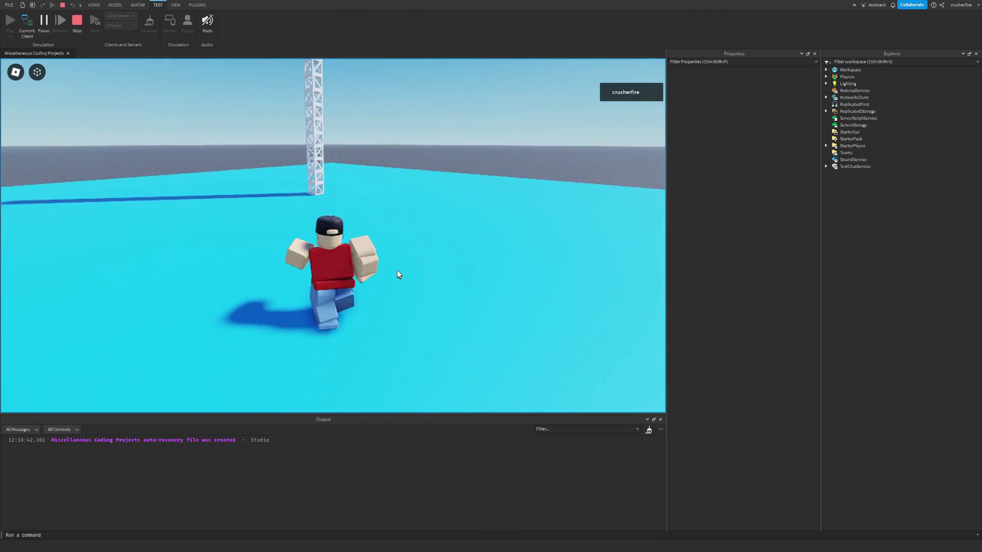
{"action": "scroll", "coordinate": [379, 236], "scroll_direction": "down", "scroll_amount": 3}
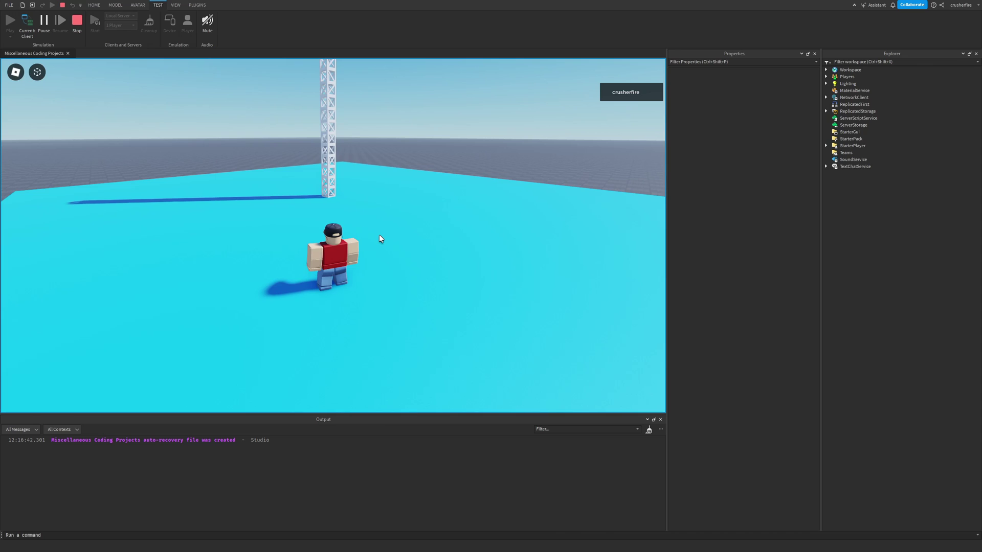
Stop the playtest and set SoundService's VolumetricAudio property to Enabled.
{"action": "key", "text": "shift+F5"}
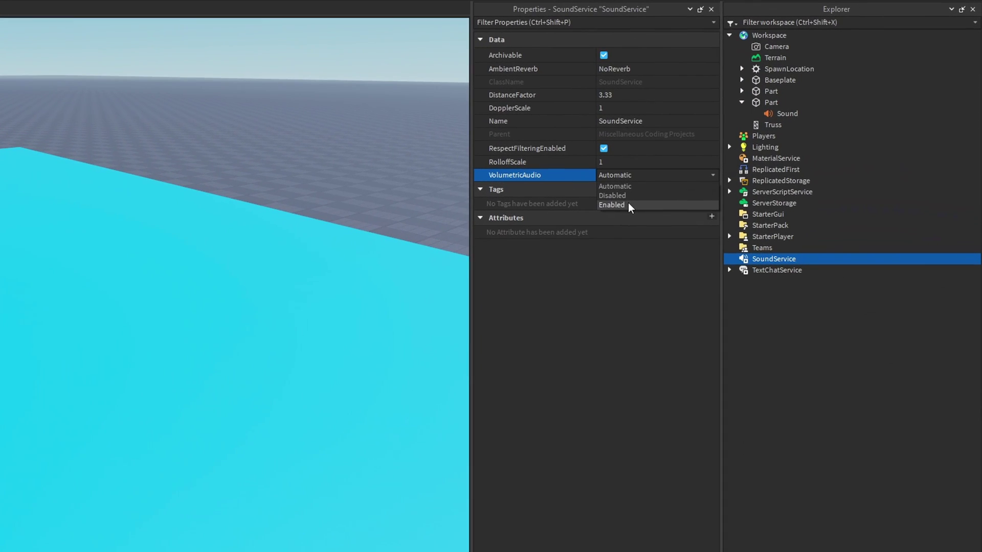
{"action": "left_click", "coordinate": [360, 158]}
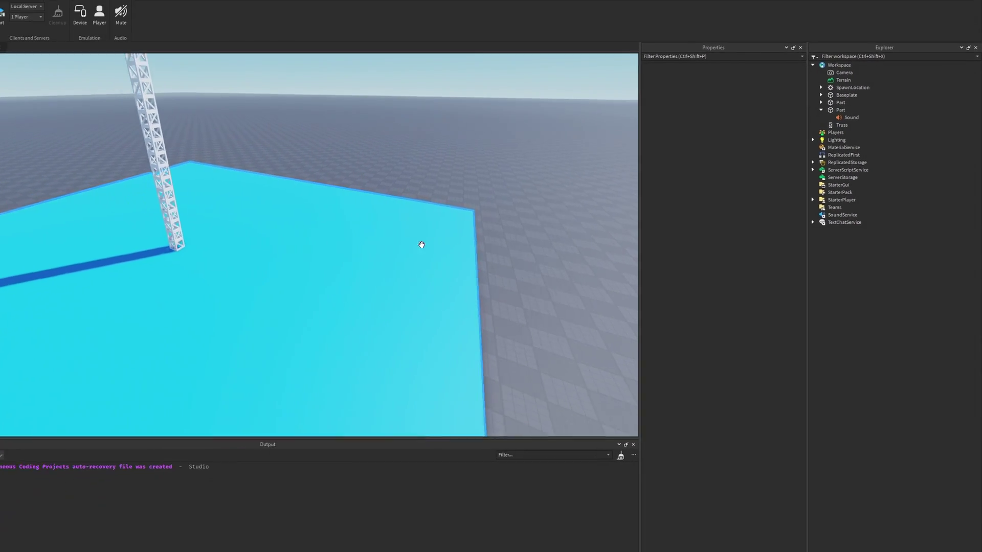
Examine the cyan part's Sound properties, including its roll-off distances, and look over the cyan part, spawn location and red cube.
{"action": "left_click", "coordinate": [855, 120]}
{"action": "right_click_drag", "start_coordinate": [512, 235], "coordinate": [600, 224]}
{"action": "key", "text": "a"}
{"action": "key", "text": "d"}
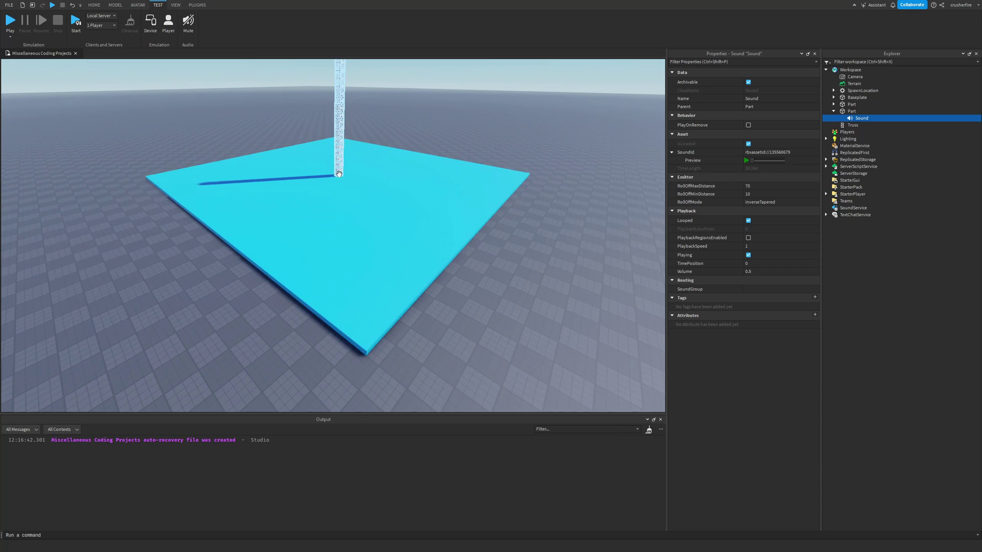
{"action": "left_click", "coordinate": [220, 362]}
{"action": "right_click_drag", "start_coordinate": [219, 362], "coordinate": [318, 317]}
{"action": "scroll", "coordinate": [307, 221], "scroll_direction": "up", "scroll_amount": 5}
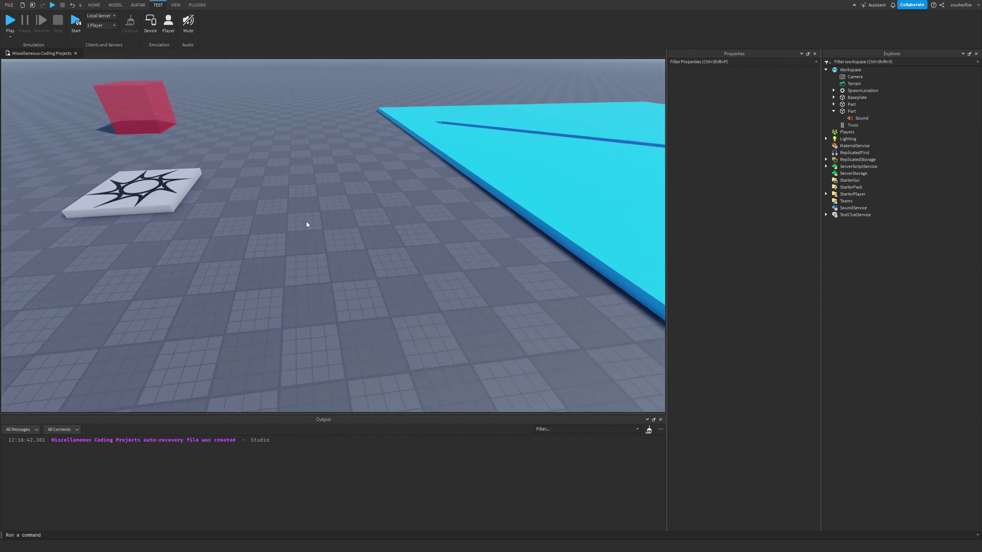
{"action": "right_click_drag", "start_coordinate": [307, 206], "coordinate": [433, 208]}
{"action": "scroll", "coordinate": [454, 206], "scroll_direction": "down", "scroll_amount": 4}
{"action": "scroll", "coordinate": [453, 206], "scroll_direction": "up", "scroll_amount": 4}
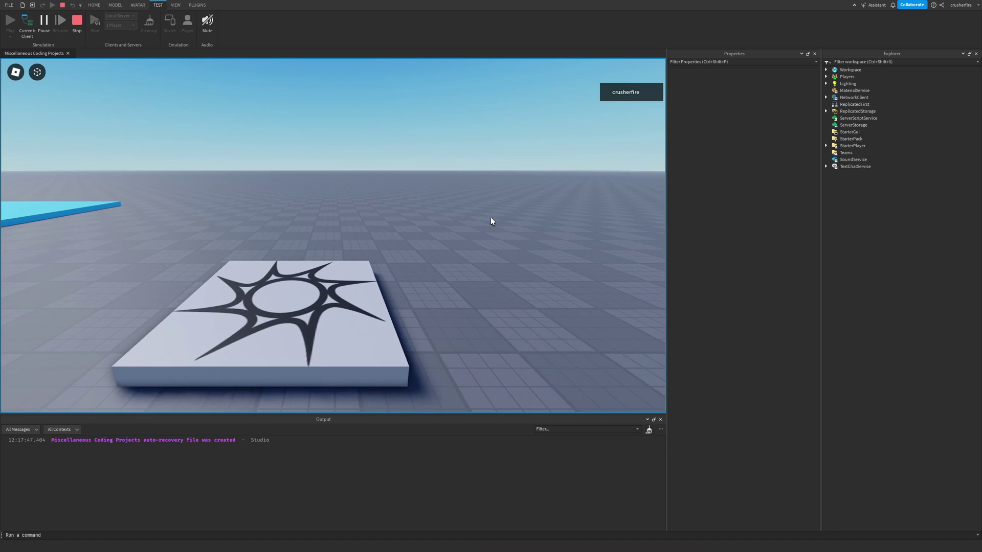
In a new playtest, walk the character off the spawn location and view the red cube and cyan platform in first person.
{"action": "right_click_drag", "start_coordinate": [442, 220], "coordinate": [442, 220]}
{"action": "key", "text": "w"}
{"action": "scroll", "coordinate": [443, 221], "scroll_direction": "up", "scroll_amount": 5}
{"action": "key", "text": "w"}
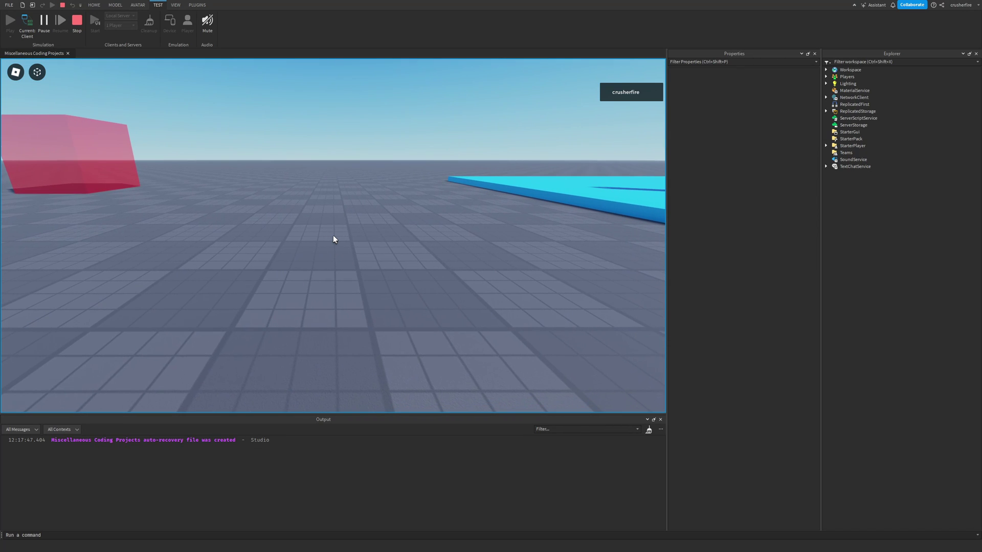
{"action": "scroll", "coordinate": [333, 236], "scroll_direction": "down", "scroll_amount": 4}
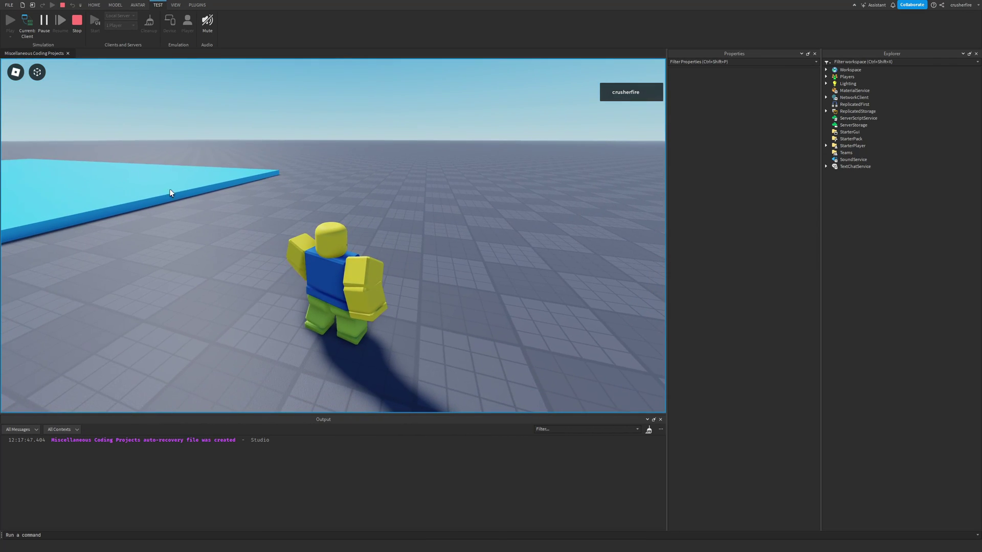
Walk the character over the baseplate along the edge of the cyan platform in third-person view.
{"action": "right_click_drag", "start_coordinate": [294, 216], "coordinate": [294, 216]}
{"action": "right_click_drag", "start_coordinate": [456, 249], "coordinate": [456, 249]}
{"action": "key", "text": "s"}
{"action": "right_click_drag", "start_coordinate": [369, 231], "coordinate": [387, 227]}
{"action": "key", "text": "w"}
{"action": "scroll", "coordinate": [369, 231], "scroll_direction": "up", "scroll_amount": 2}
{"action": "scroll", "coordinate": [369, 231], "scroll_direction": "down", "scroll_amount": 1}
{"action": "scroll", "coordinate": [369, 232], "scroll_direction": "down", "scroll_amount": 2}
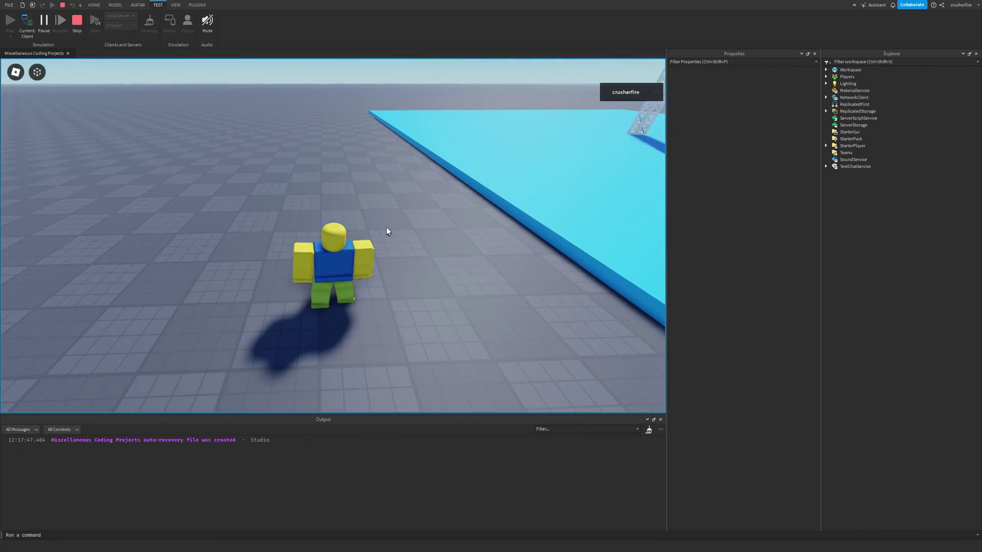
Walk the character onto the cyan platform and switch to first-person view.
{"action": "right_click_drag", "start_coordinate": [485, 204], "coordinate": [489, 210]}
{"action": "key", "text": "d"}
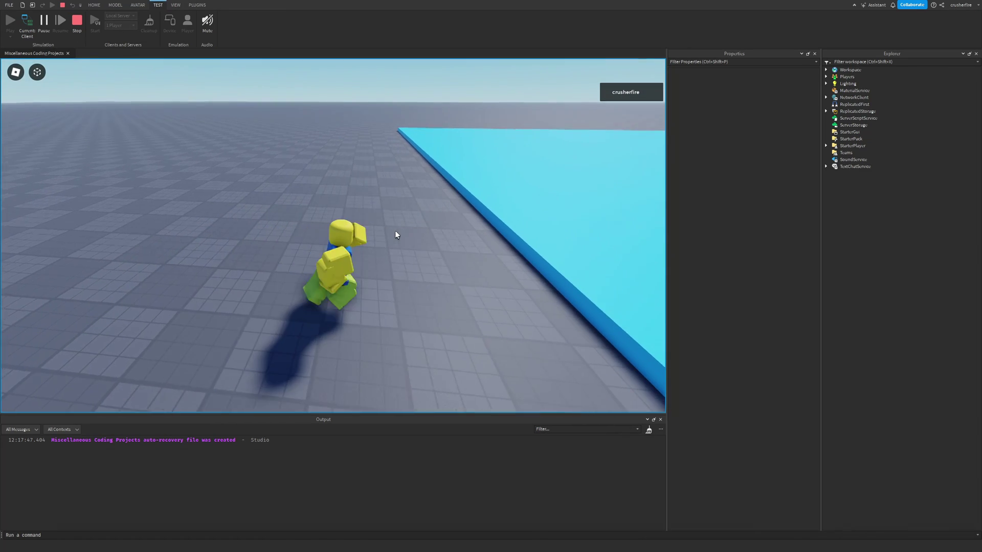
{"action": "right_click_drag", "start_coordinate": [395, 230], "coordinate": [395, 230]}
{"action": "scroll", "coordinate": [394, 230], "scroll_direction": "up", "scroll_amount": 4}
{"action": "key", "text": "w"}
{"action": "key", "text": "w"}
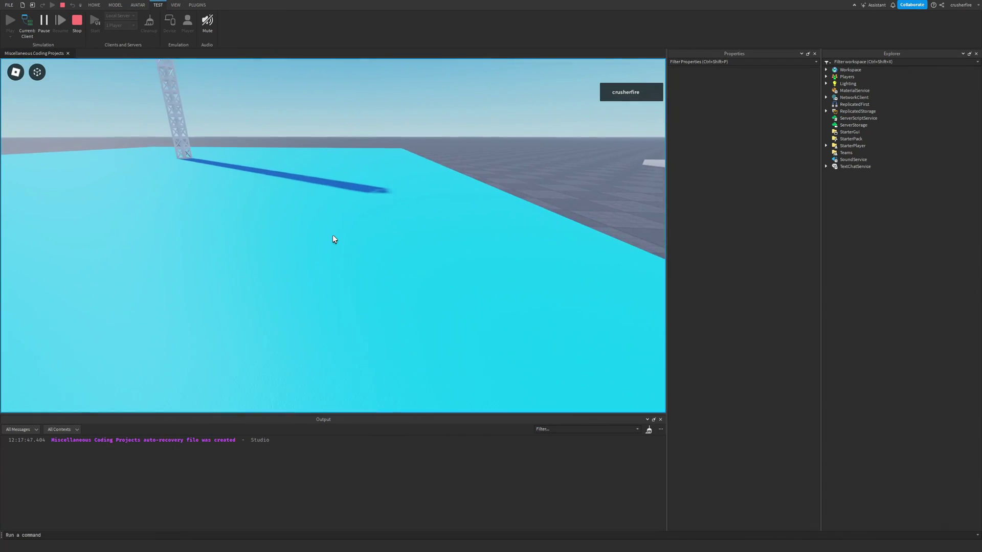
Look around from the cyan platform, and run the character across it to the truss in third-person view.
{"action": "key", "text": "Right"}
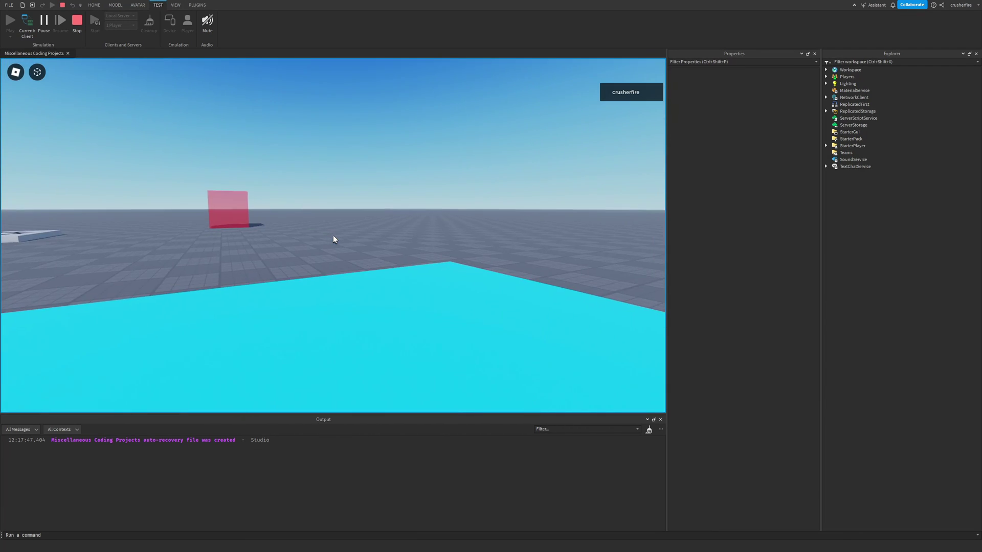
{"action": "scroll", "coordinate": [333, 236], "scroll_direction": "down", "scroll_amount": 4}
{"action": "key", "text": "w"}
{"action": "right_click_drag", "start_coordinate": [406, 234], "coordinate": [407, 234]}
{"action": "key", "text": "w"}
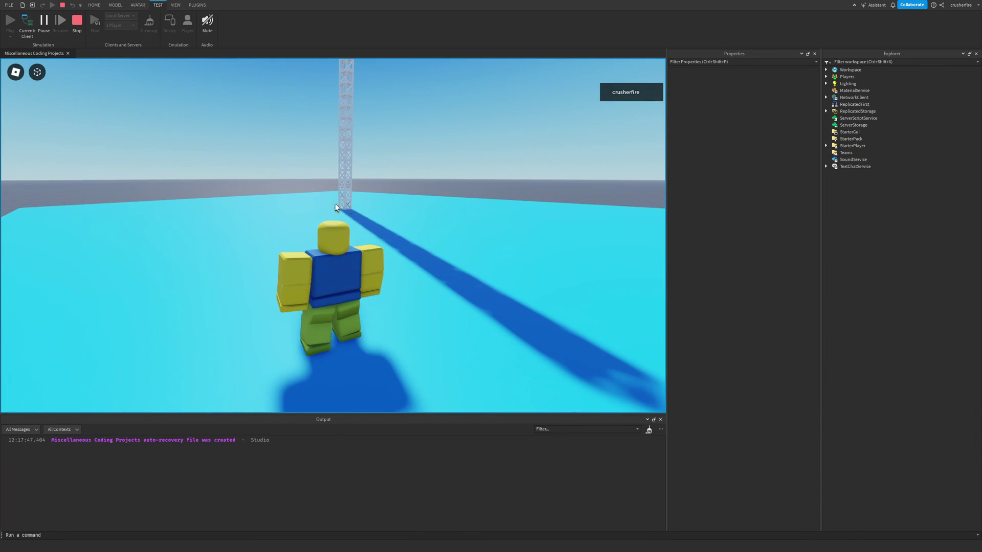
{"action": "right_click_drag", "start_coordinate": [342, 215], "coordinate": [342, 214]}
{"action": "key", "text": "w"}
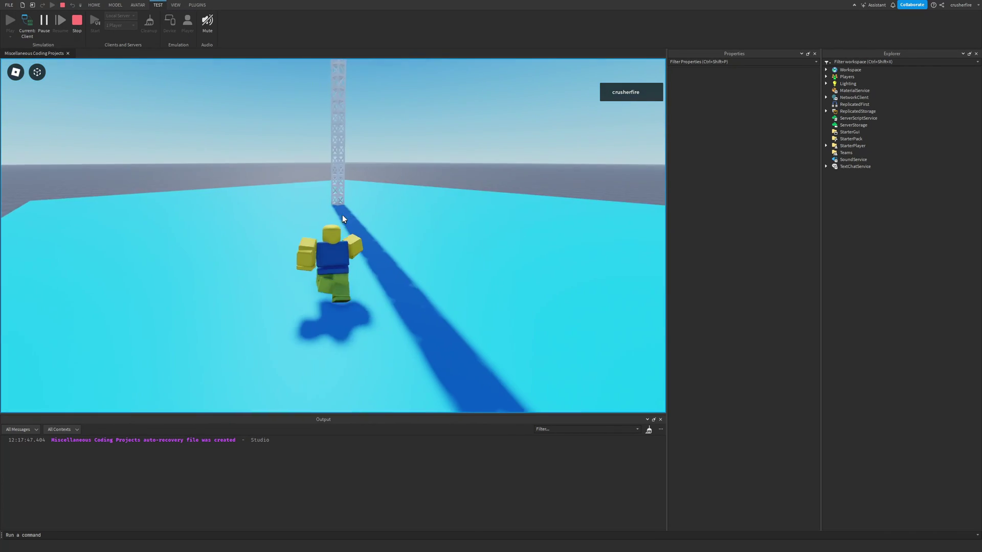
{"action": "scroll", "coordinate": [327, 222], "scroll_direction": "down", "scroll_amount": 1}
Climb the character up the truss above the cyan platform while viewing the platform and the truss top.
{"action": "key", "text": "Up"}
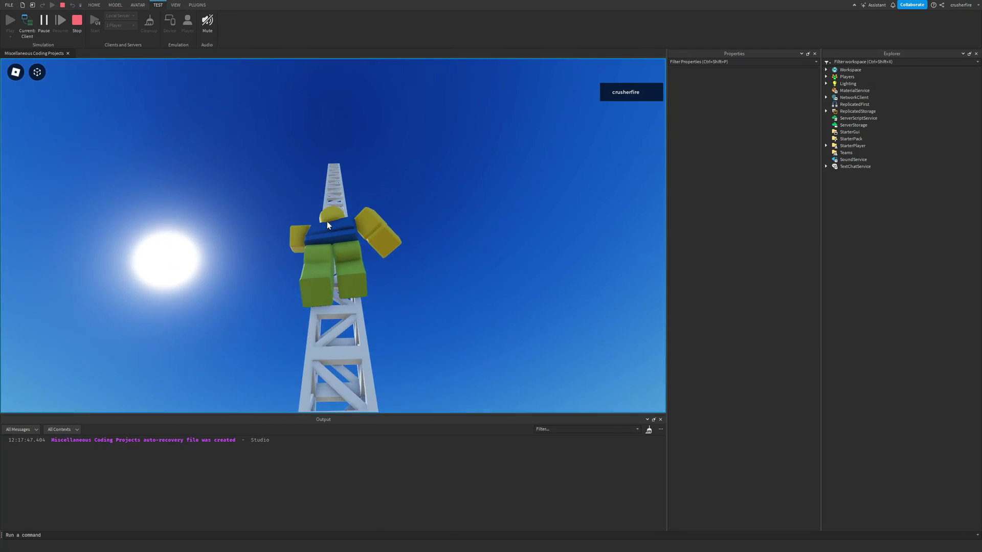
{"action": "right_click_drag", "start_coordinate": [326, 222], "coordinate": [345, 240]}
{"action": "scroll", "coordinate": [327, 222], "scroll_direction": "up", "scroll_amount": 2}
{"action": "key", "text": "Up"}
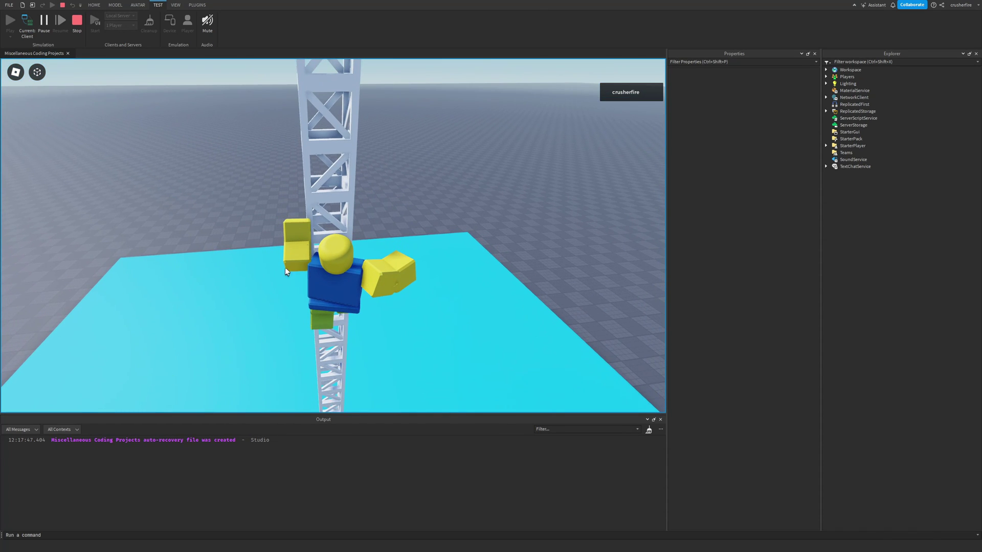
{"action": "right_click_drag", "start_coordinate": [460, 334], "coordinate": [456, 321]}
{"action": "scroll", "coordinate": [456, 321], "scroll_direction": "up", "scroll_amount": 1}
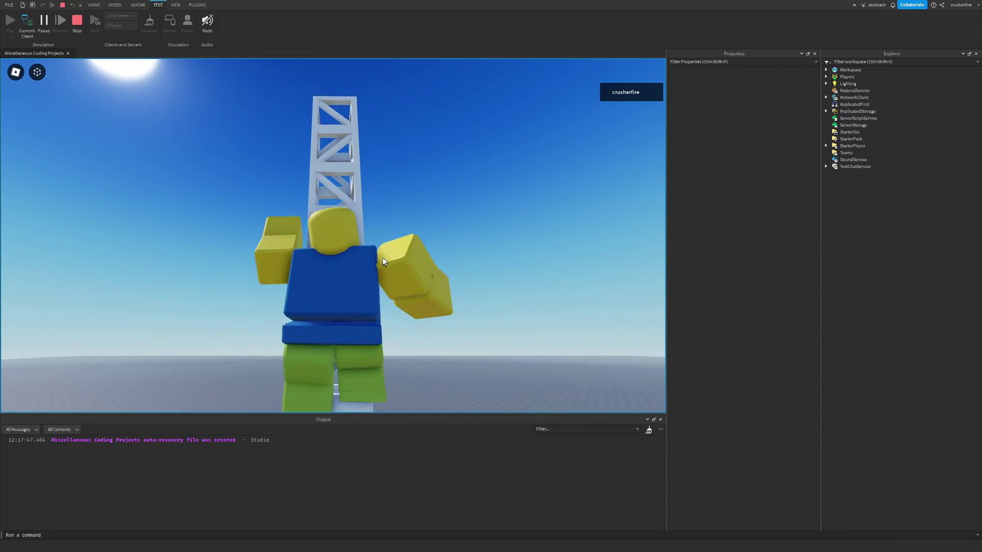
{"action": "right_click_drag", "start_coordinate": [383, 259], "coordinate": [382, 258]}
{"action": "right_click_drag", "start_coordinate": [320, 200], "coordinate": [320, 200]}
{"action": "key", "text": "Up"}
{"action": "key", "text": "Up"}
Walk over the baseplate near the spawn location in first person, turning between the red cube and the cyan platform.
{"action": "key", "text": "w"}
{"action": "key", "text": "w"}
{"action": "key", "text": "w"}
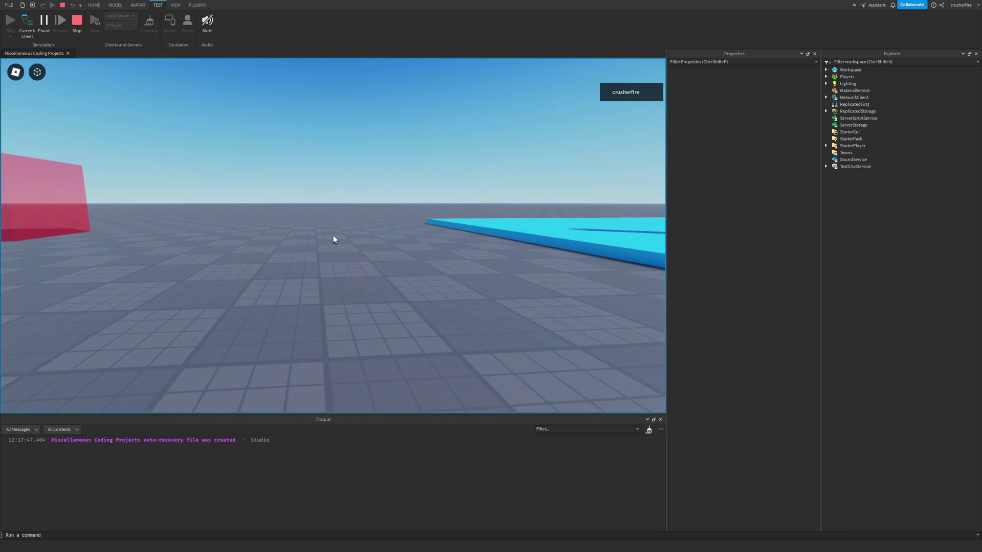
{"action": "key", "text": "Right"}
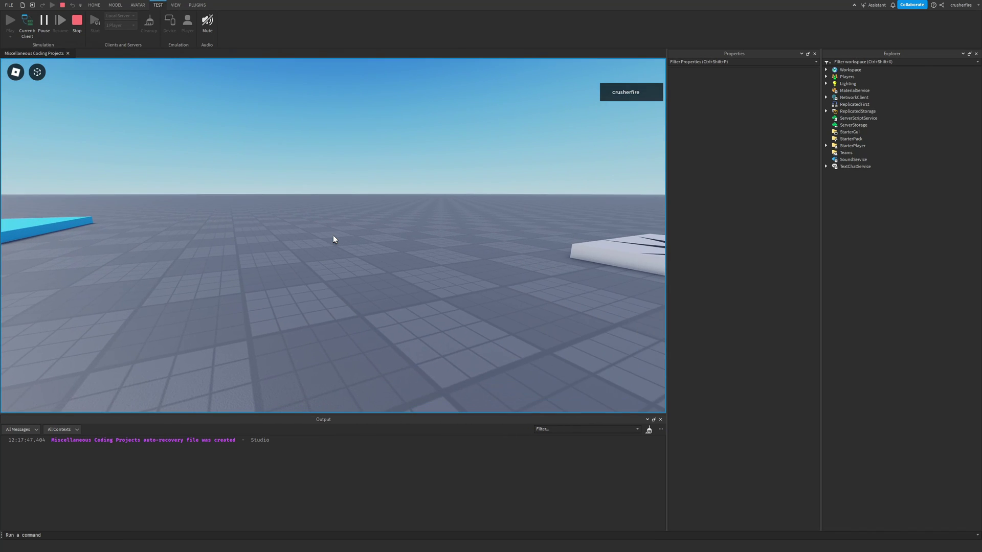
{"action": "key", "text": "Left"}
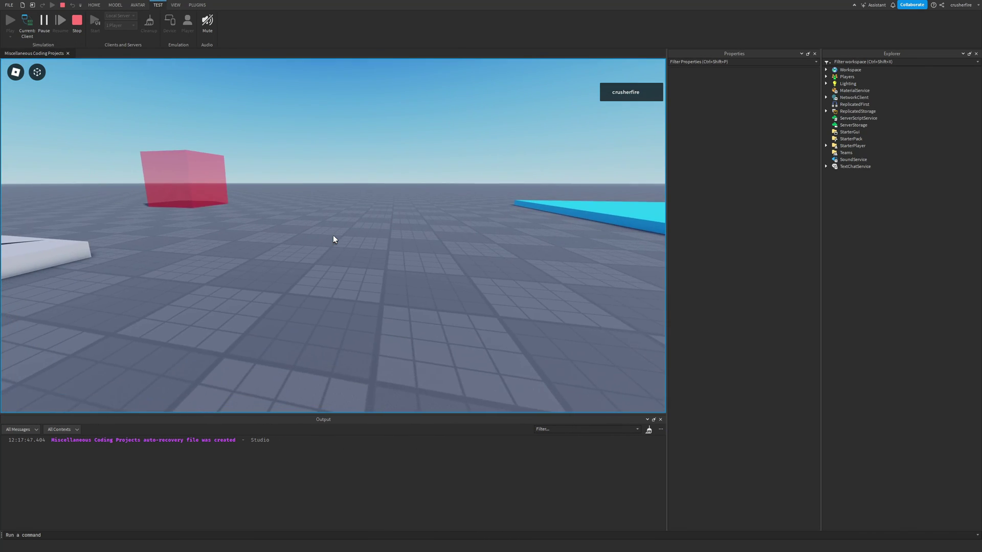
{"action": "key", "text": "Right"}
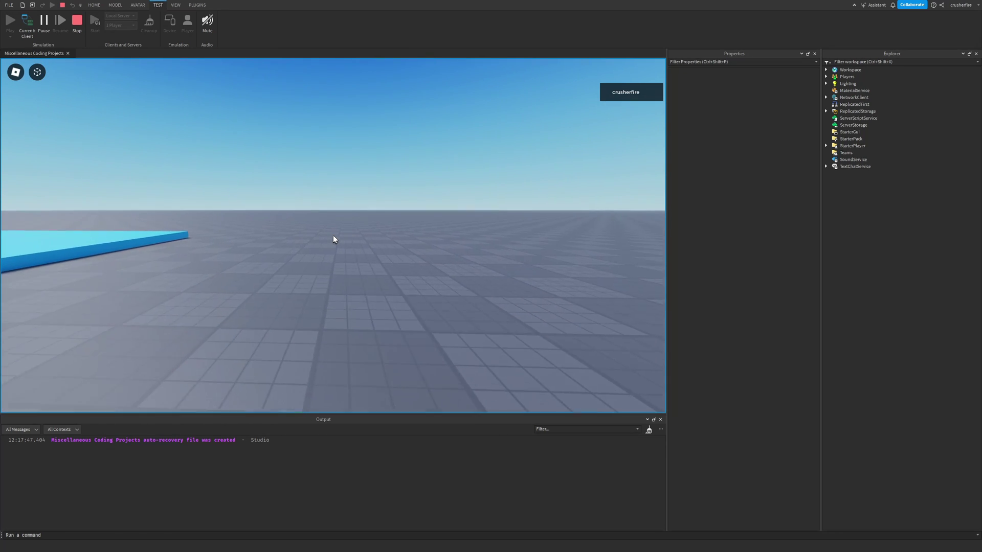
{"action": "key", "text": "w"}
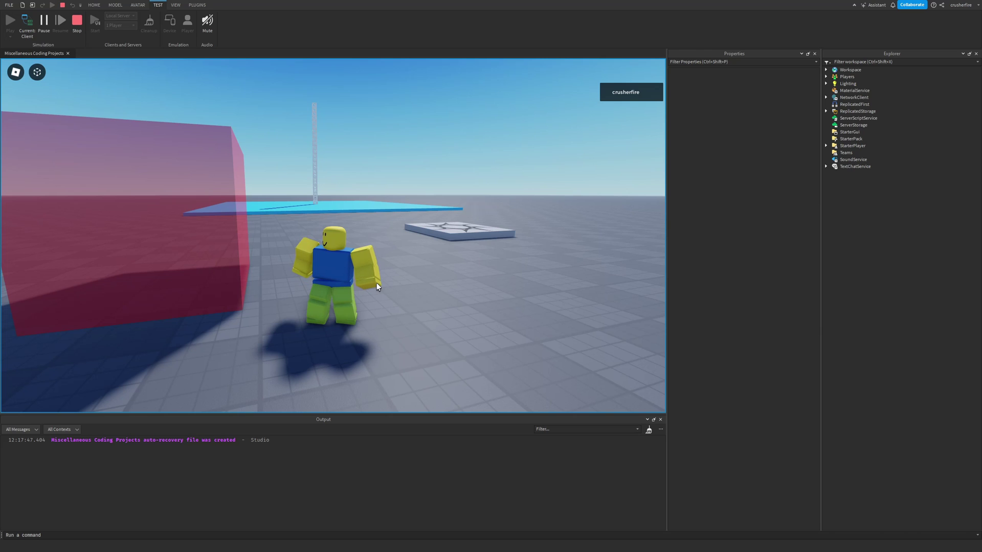
Walk the character up to the red cube and open the properties of its child Sound.
{"action": "right_click_drag", "start_coordinate": [377, 284], "coordinate": [406, 284]}
{"action": "key", "text": "w"}
{"action": "key", "text": "a"}
{"action": "left_click", "coordinate": [257, 249]}
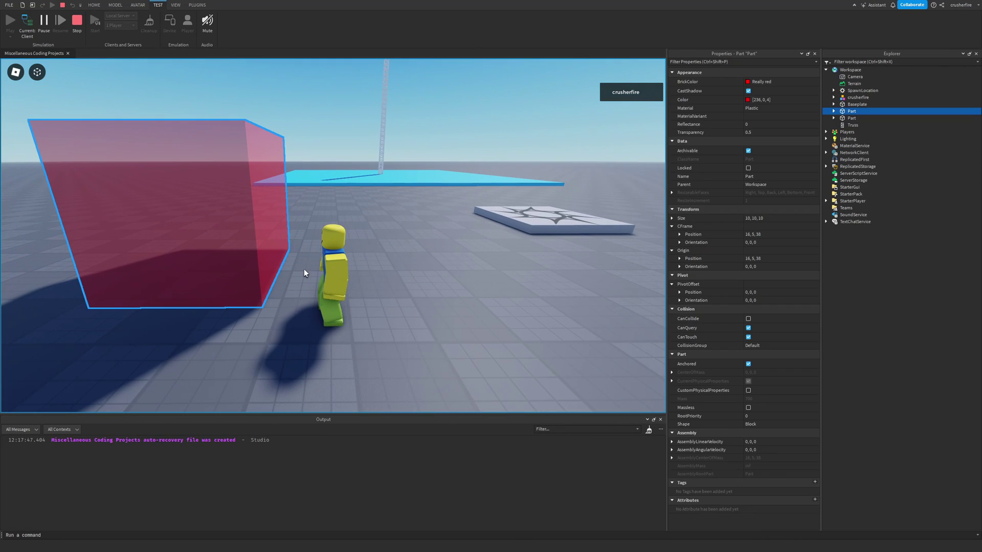
{"action": "left_click", "coordinate": [834, 111]}
{"action": "left_click", "coordinate": [853, 118]}
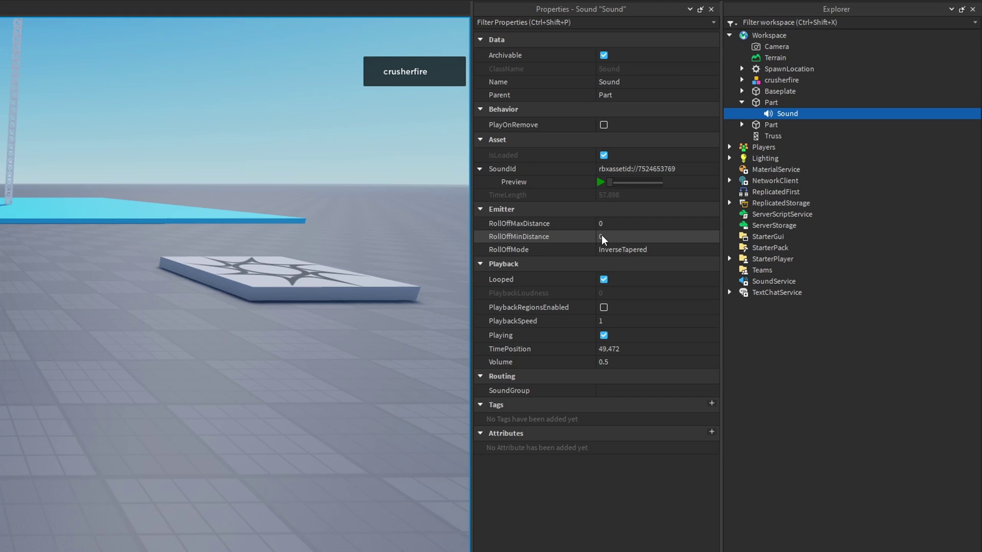
Compare SoundService's VolumetricAudio setting with the RollOffMaxDistance and RollOffMinDistance of the red cube's Sound.
{"action": "left_click", "coordinate": [752, 282]}
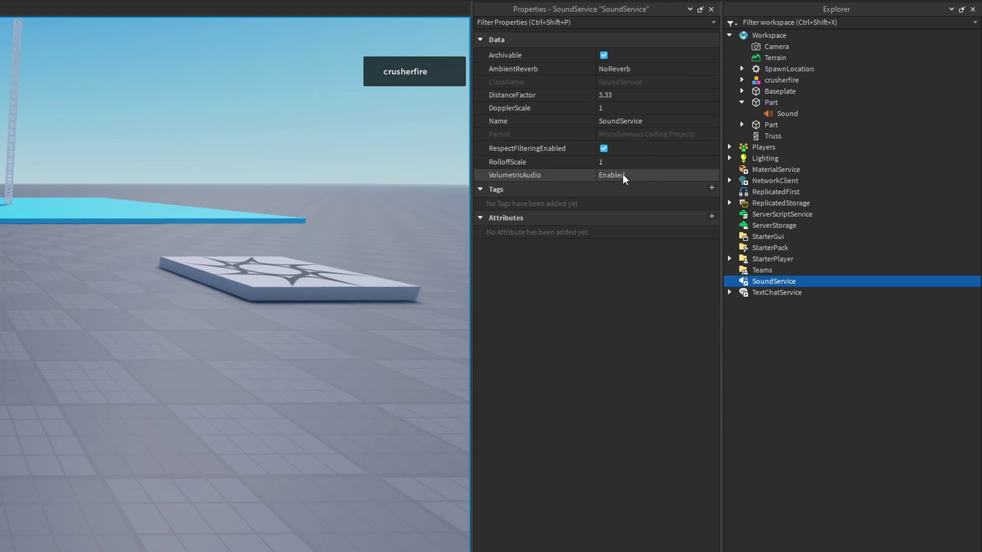
{"action": "left_click", "coordinate": [785, 113]}
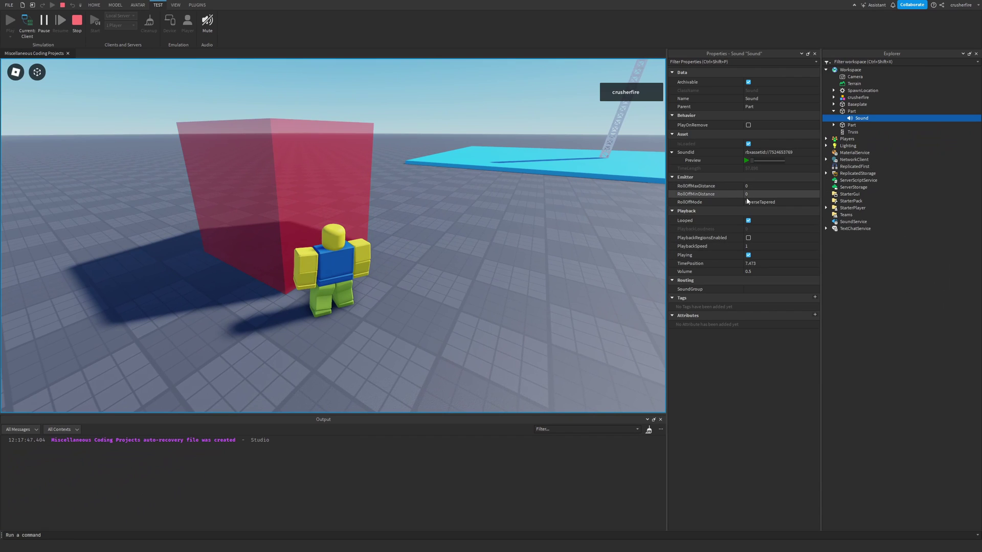
{"action": "left_click", "coordinate": [850, 221]}
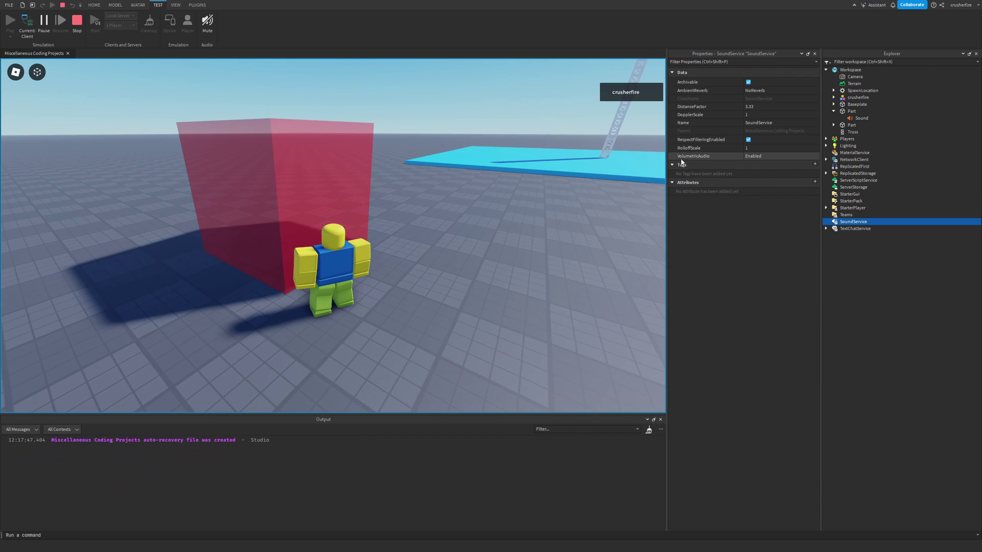
Walk the character along the side of the red cube while viewing the cyan platform and the spawn location.
{"action": "left_click", "coordinate": [460, 236]}
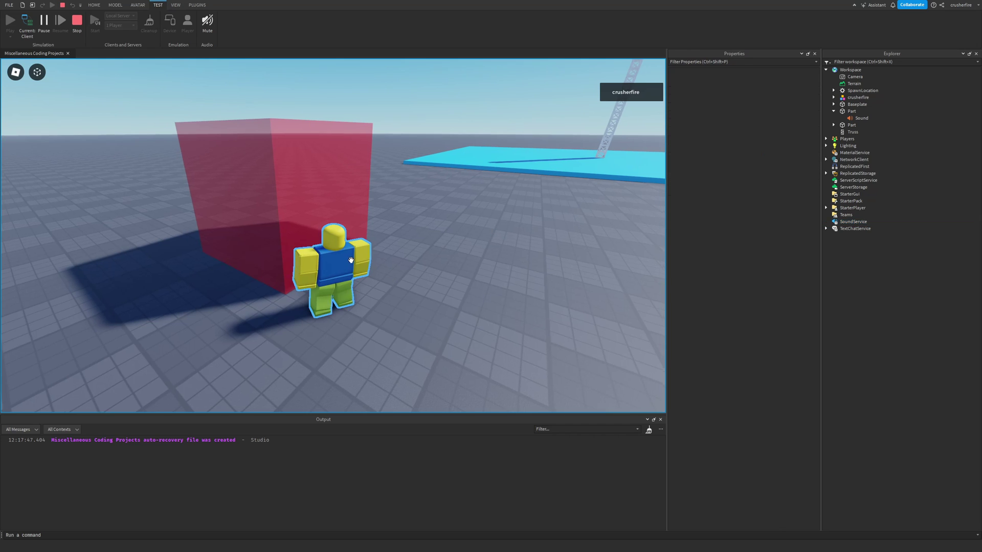
{"action": "right_click_drag", "start_coordinate": [352, 259], "coordinate": [425, 266]}
{"action": "key", "text": "w"}
{"action": "scroll", "coordinate": [425, 266], "scroll_direction": "up", "scroll_amount": 3}
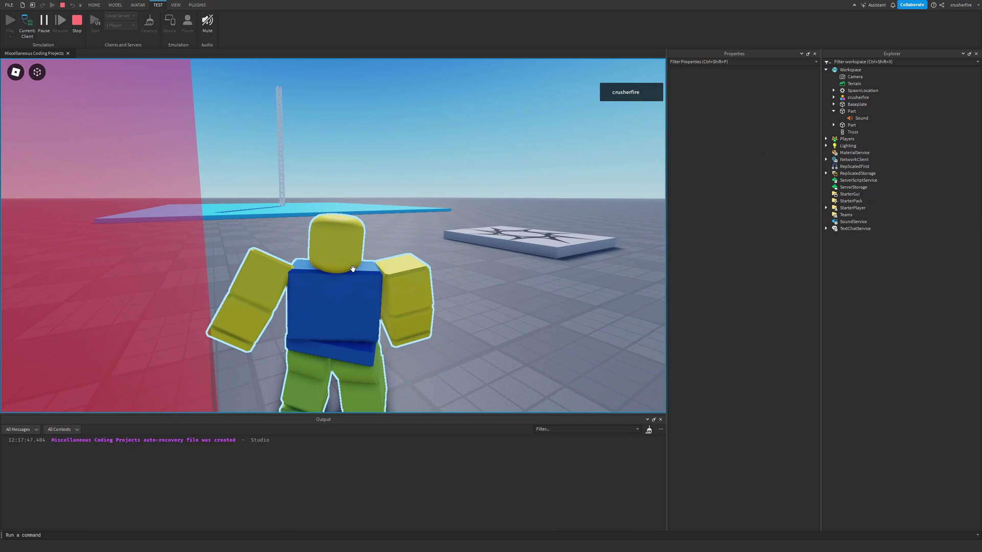
{"action": "right_click_drag", "start_coordinate": [436, 313], "coordinate": [437, 313]}
{"action": "scroll", "coordinate": [437, 313], "scroll_direction": "down", "scroll_amount": 2}
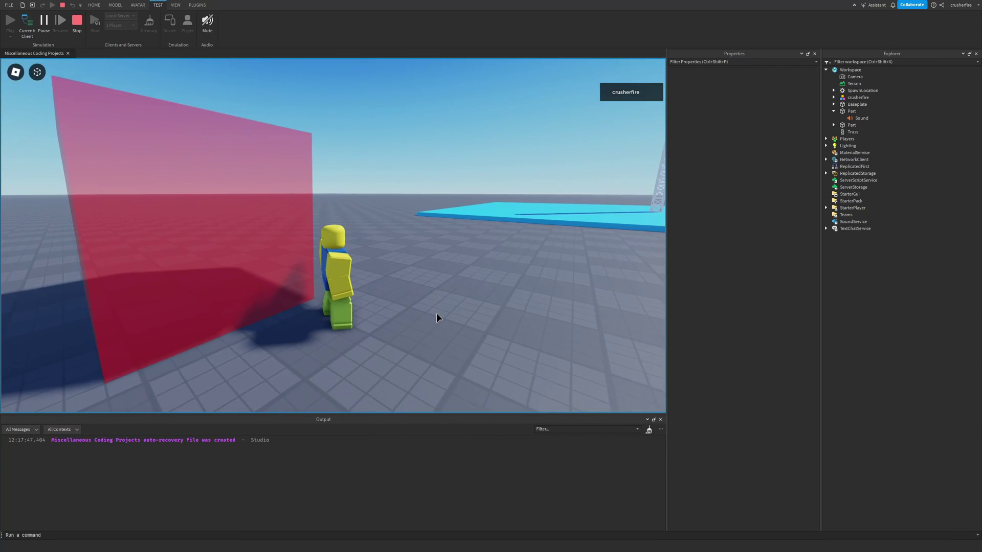
Stop the playtest and review the options of SoundService's VolumetricAudio property in edit mode.
{"action": "key", "text": "shift+F5"}
{"action": "left_click", "coordinate": [844, 209]}
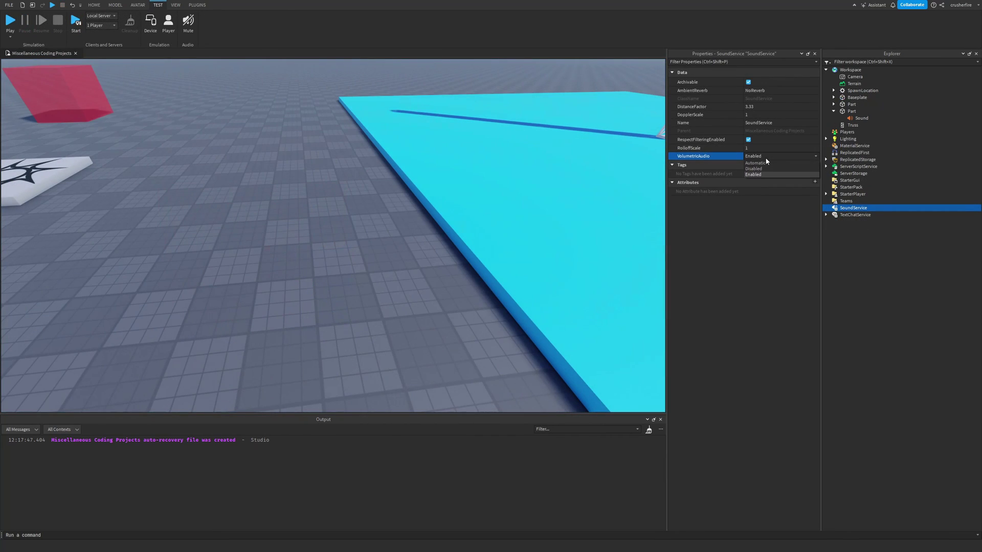
{"action": "left_click", "coordinate": [768, 162]}
{"action": "left_click", "coordinate": [277, 227]}
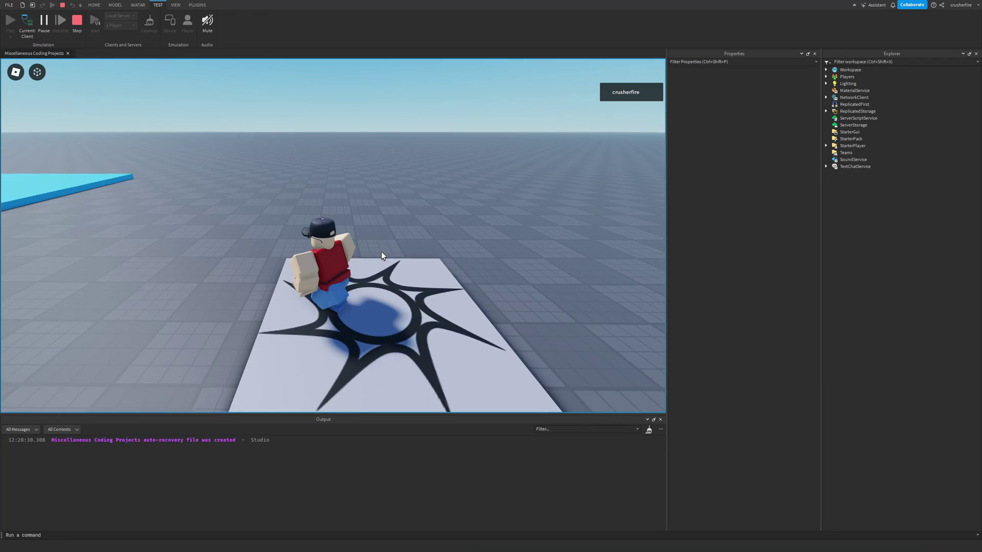
Walk the new playtest's character from the spawn location into the red cube and look around from inside it.
{"action": "key", "text": "w"}
{"action": "right_click_drag", "start_coordinate": [382, 252], "coordinate": [382, 252]}
{"action": "right_click_drag", "start_coordinate": [438, 185], "coordinate": [439, 184]}
{"action": "key", "text": "w"}
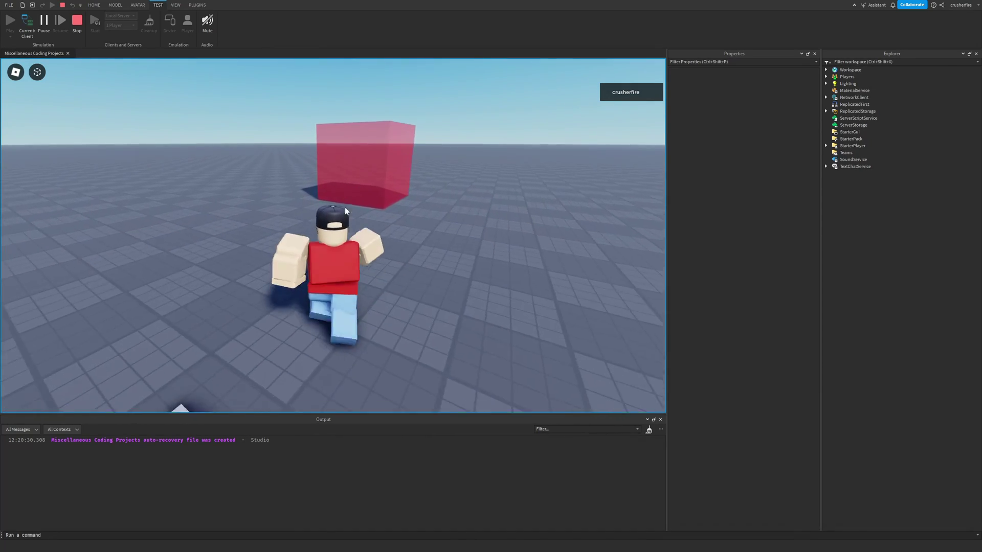
{"action": "right_click_drag", "start_coordinate": [336, 244], "coordinate": [337, 248]}
{"action": "right_click_drag", "start_coordinate": [433, 286], "coordinate": [433, 286]}
{"action": "key", "text": "w"}
{"action": "key", "text": "s"}
{"action": "right_click_drag", "start_coordinate": [357, 234], "coordinate": [357, 235]}
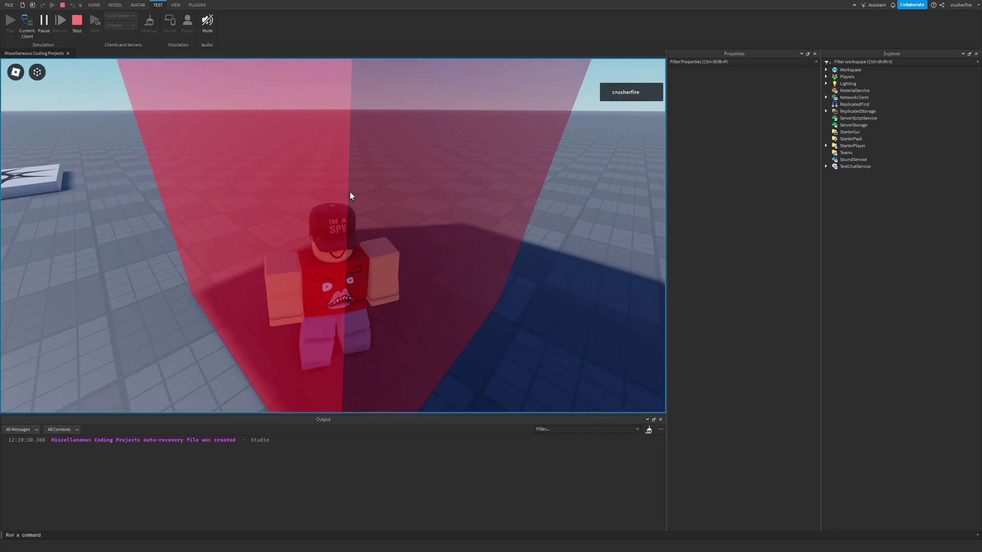
{"action": "right_click_drag", "start_coordinate": [350, 195], "coordinate": [391, 211]}
{"action": "scroll", "coordinate": [388, 213], "scroll_direction": "down", "scroll_amount": 2}
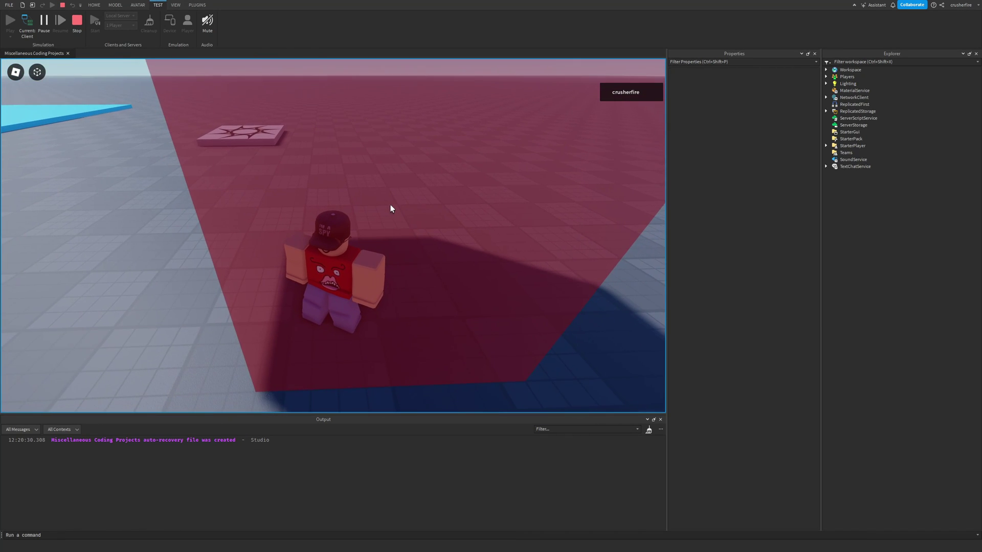
Walk the character out of the red cube and across the baseplate beside the spawn location.
{"action": "key", "text": "w"}
{"action": "scroll", "coordinate": [391, 210], "scroll_direction": "up", "scroll_amount": 2}
{"action": "key", "text": "d"}
{"action": "key", "text": "s"}
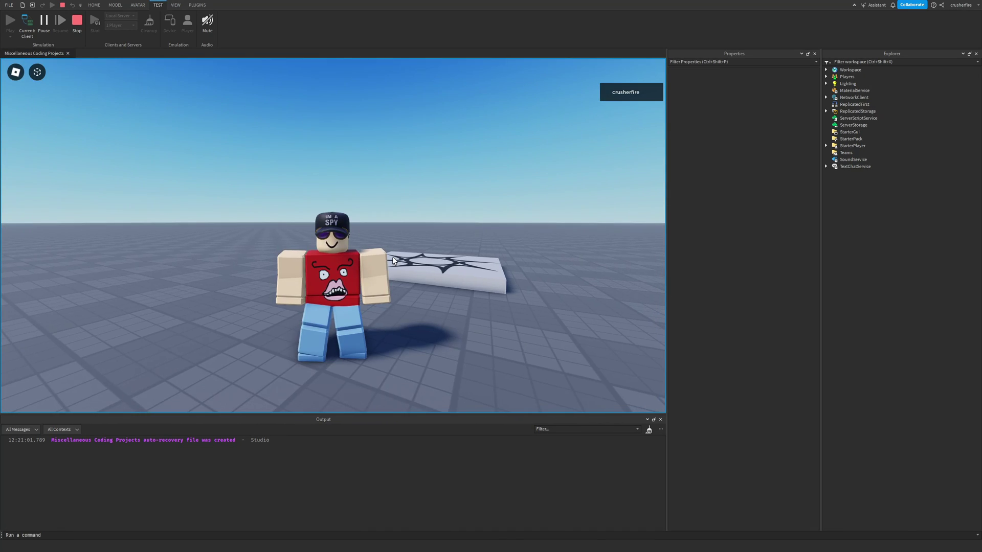
{"action": "key", "text": "a"}
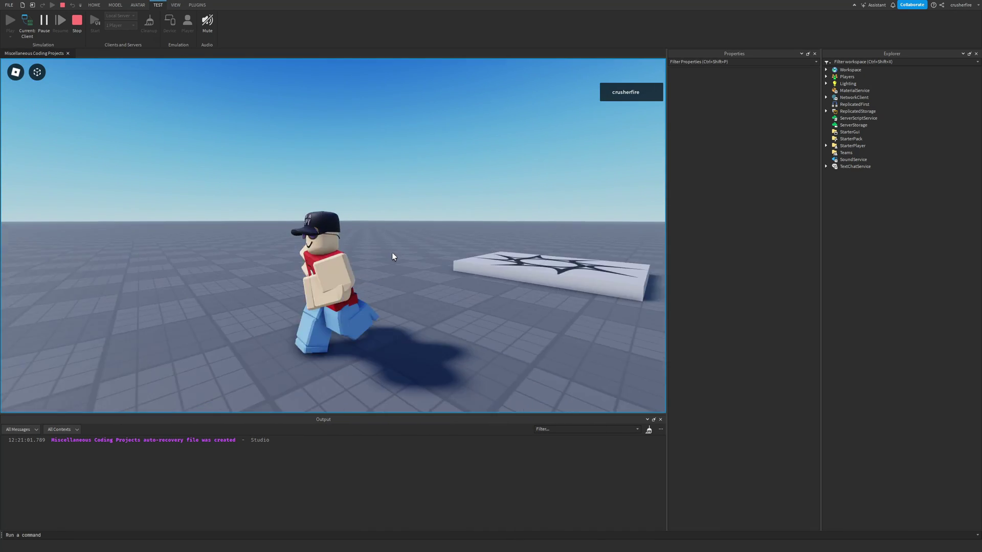
{"action": "key", "text": "w"}
Walk the character across the baseplate and onto the cyan platform, stopping beside the truss.
{"action": "right_click_drag", "start_coordinate": [392, 252], "coordinate": [431, 249]}
{"action": "key", "text": "s"}
{"action": "key", "text": "w"}
{"action": "scroll", "coordinate": [392, 252], "scroll_direction": "up", "scroll_amount": 2}
{"action": "key", "text": "a"}
{"action": "scroll", "coordinate": [420, 249], "scroll_direction": "down", "scroll_amount": 2}
{"action": "scroll", "coordinate": [425, 250], "scroll_direction": "up", "scroll_amount": 2}
{"action": "key", "text": "w"}
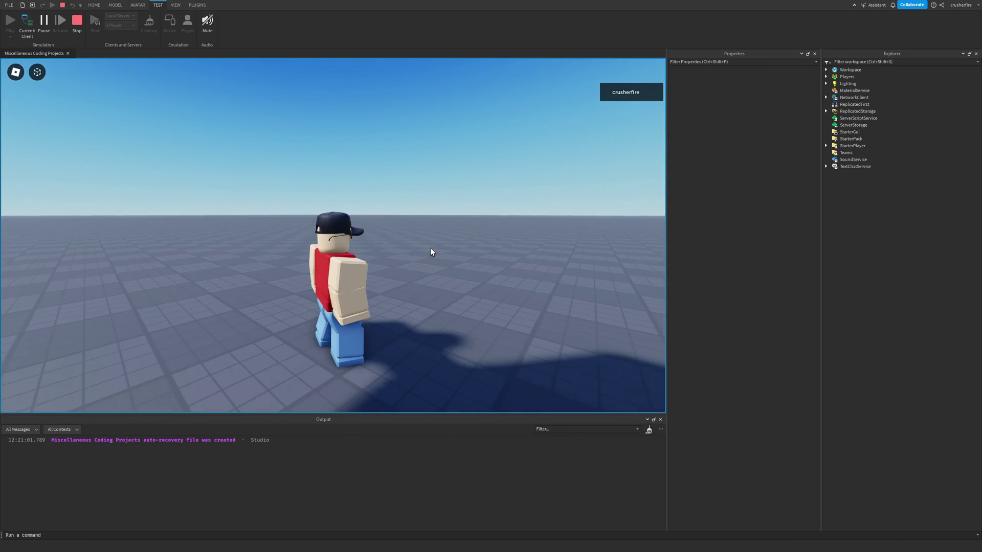
{"action": "key", "text": "s"}
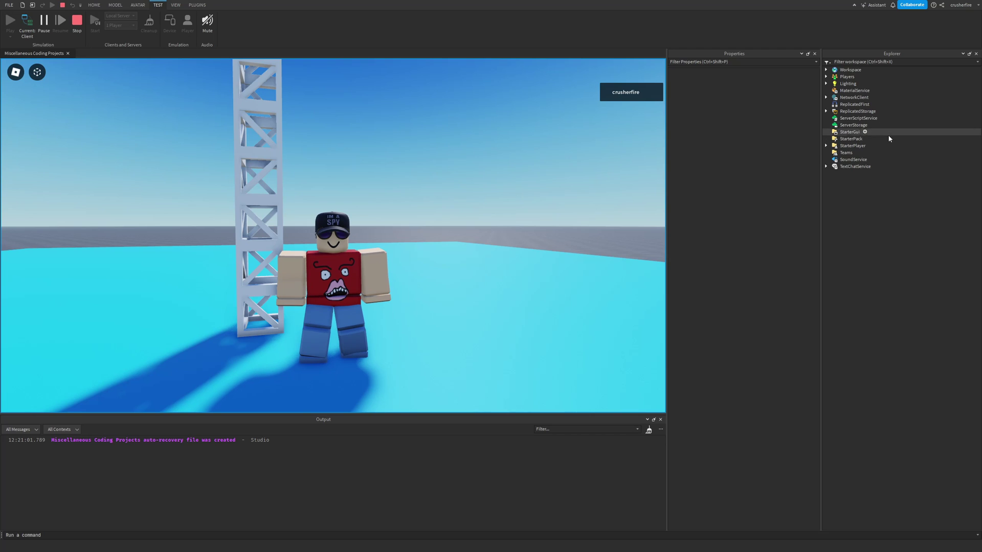
Inspect the VolumetricAudio choices of SoundService during the running playtest and leave the setting at Enabled.
{"action": "left_click", "coordinate": [855, 160]}
{"action": "left_click", "coordinate": [778, 159]}
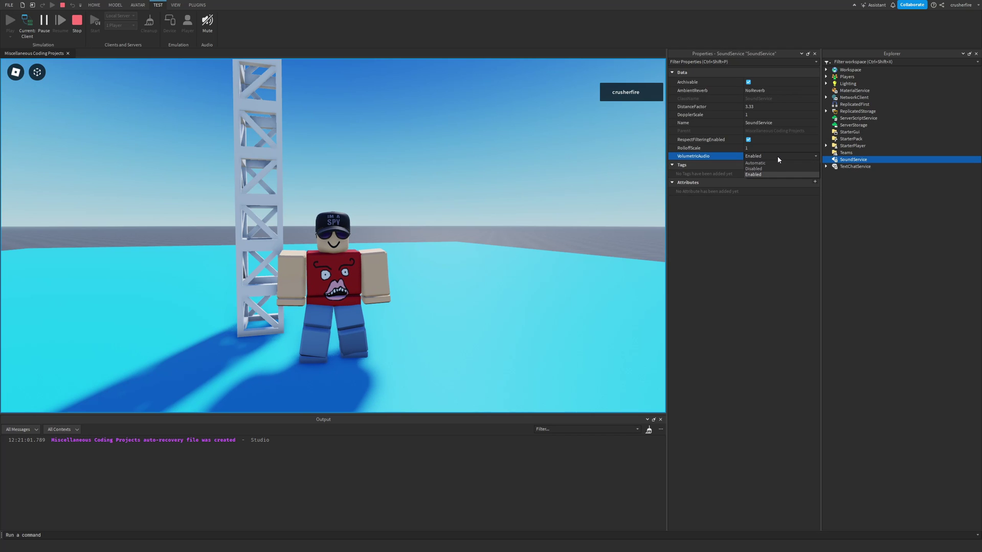
{"action": "left_click", "coordinate": [778, 158]}
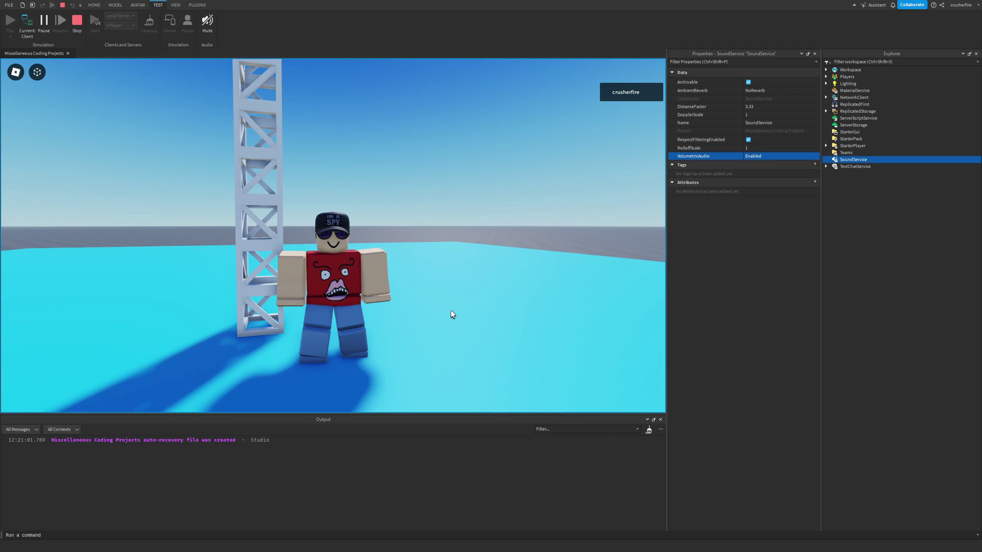